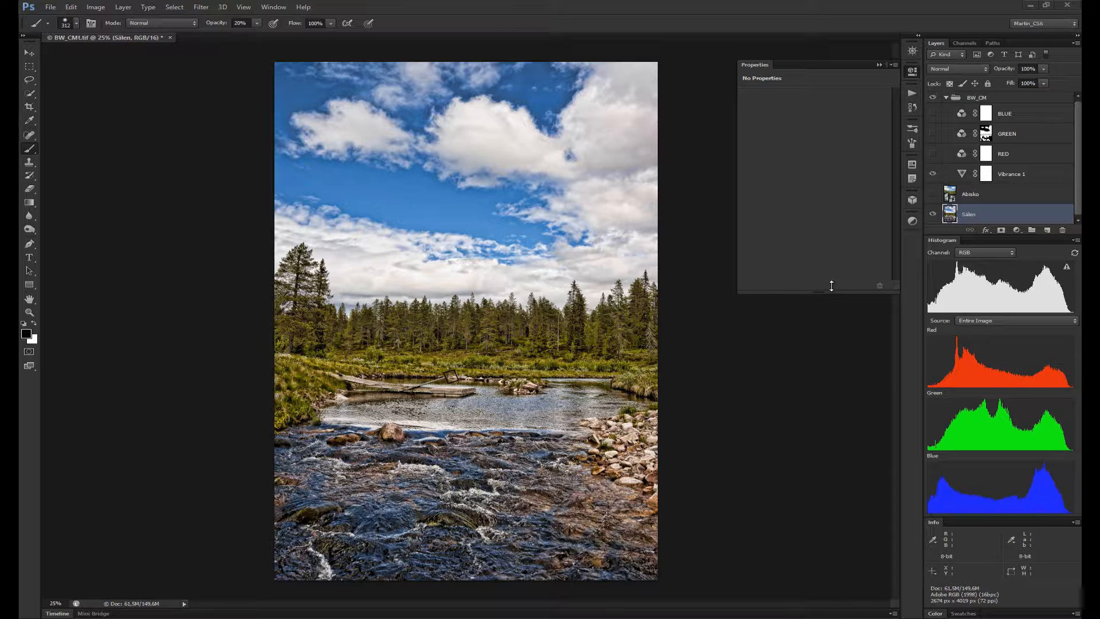
# Show the RED Channel Mixer layer over the Sälen photo and review the settings of the RED and Vibrance 1 layers
pyautogui.click(958, 178)
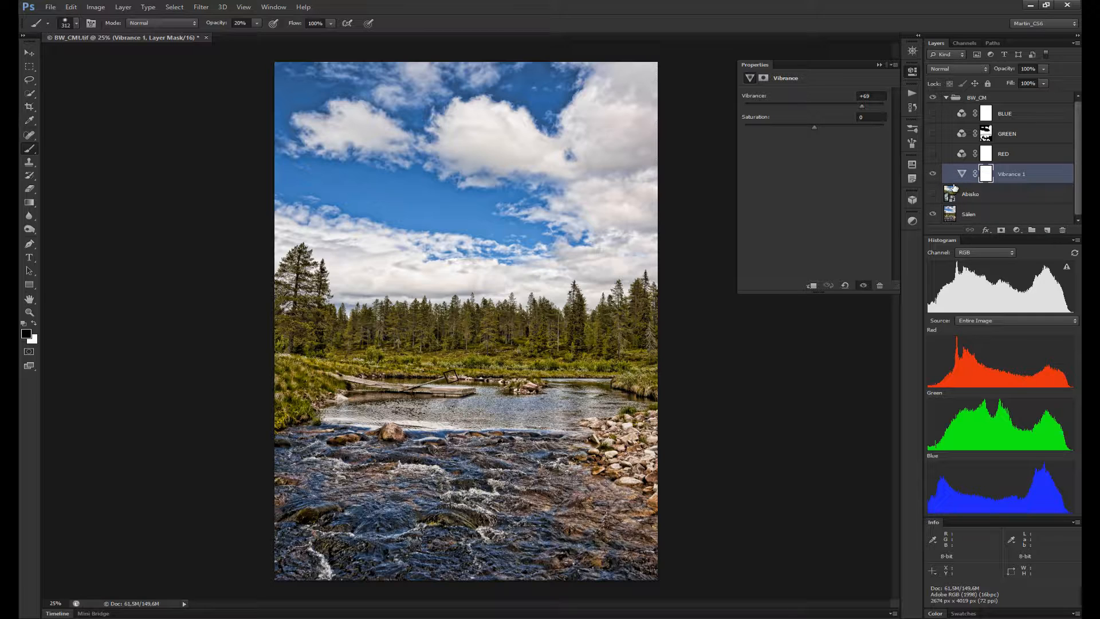
pyautogui.click(933, 154)
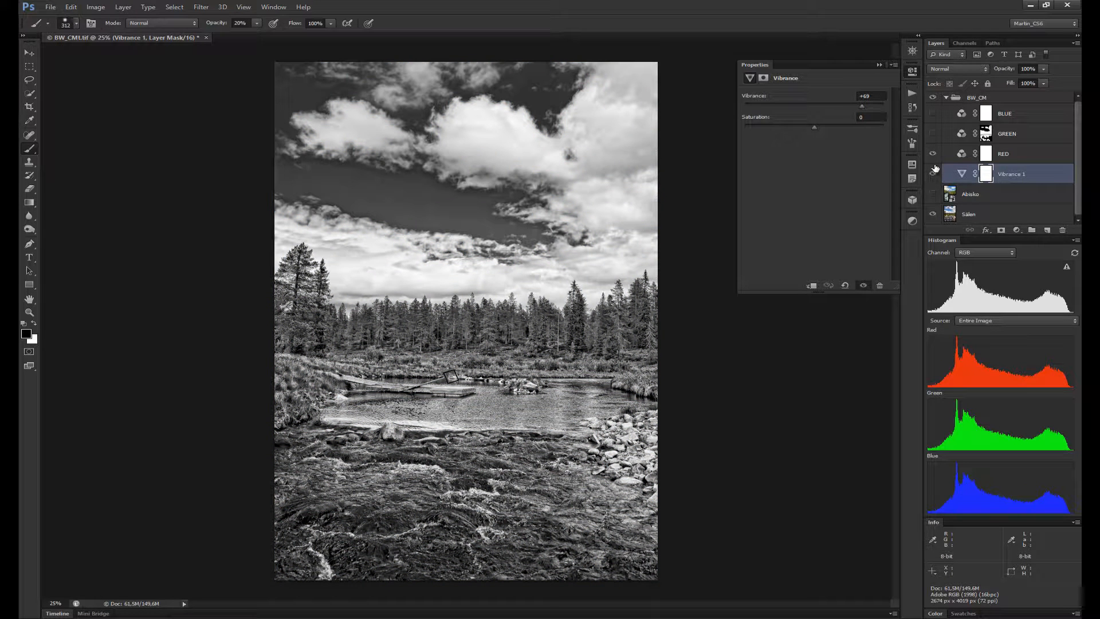
pyautogui.click(946, 158)
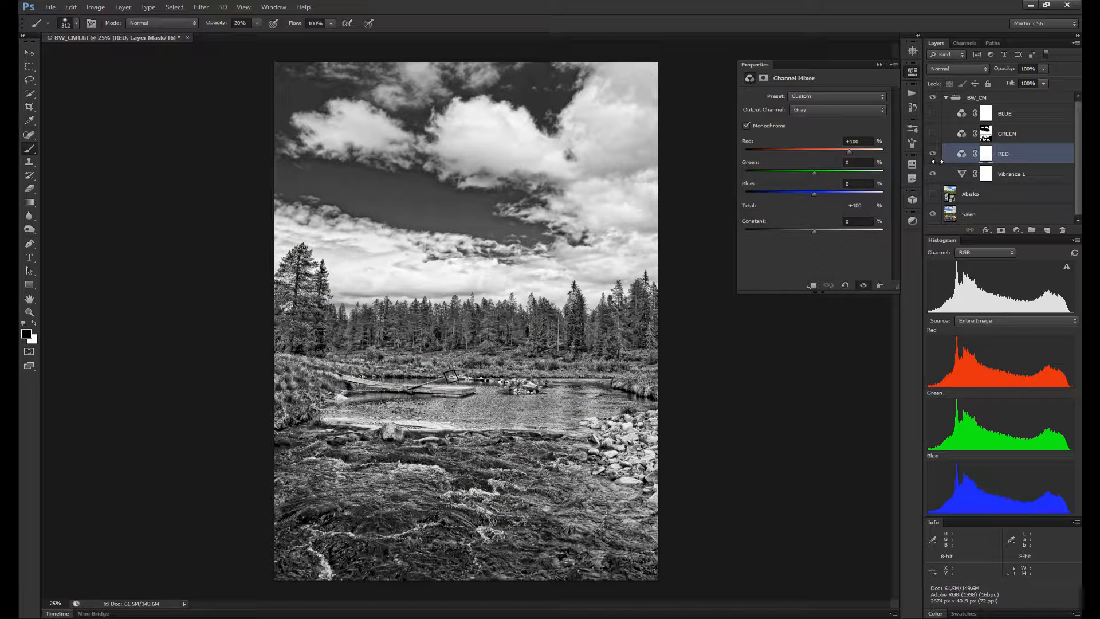
pyautogui.click(948, 178)
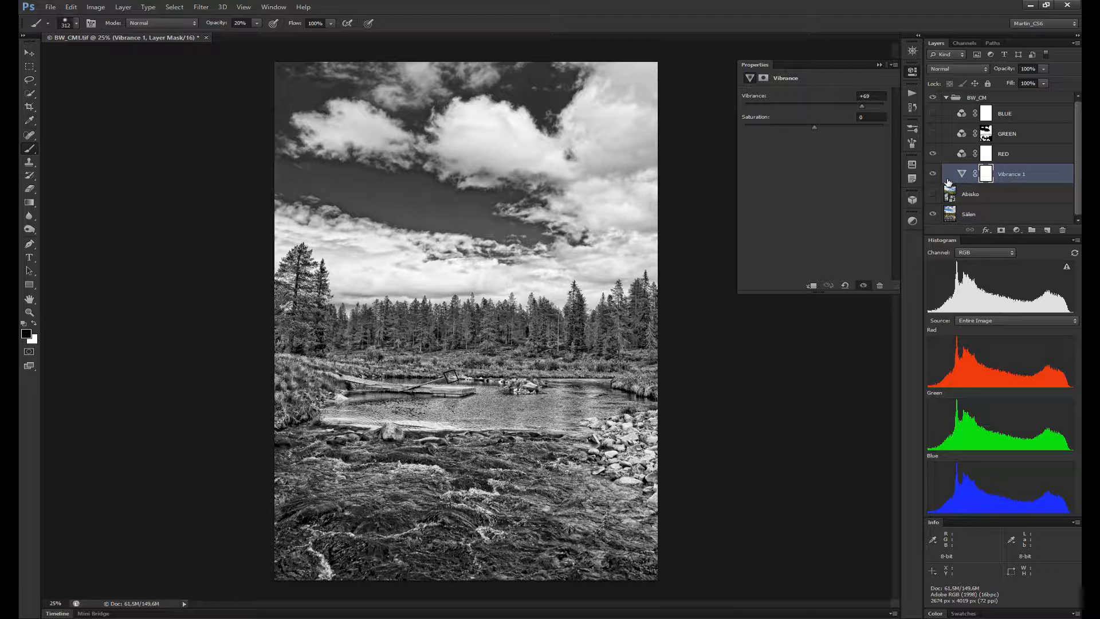
# Compare the monochrome Sälen photo with and without the Vibrance 1 layer by switching its visibility repeatedly, leaving it shown
pyautogui.click(933, 175)
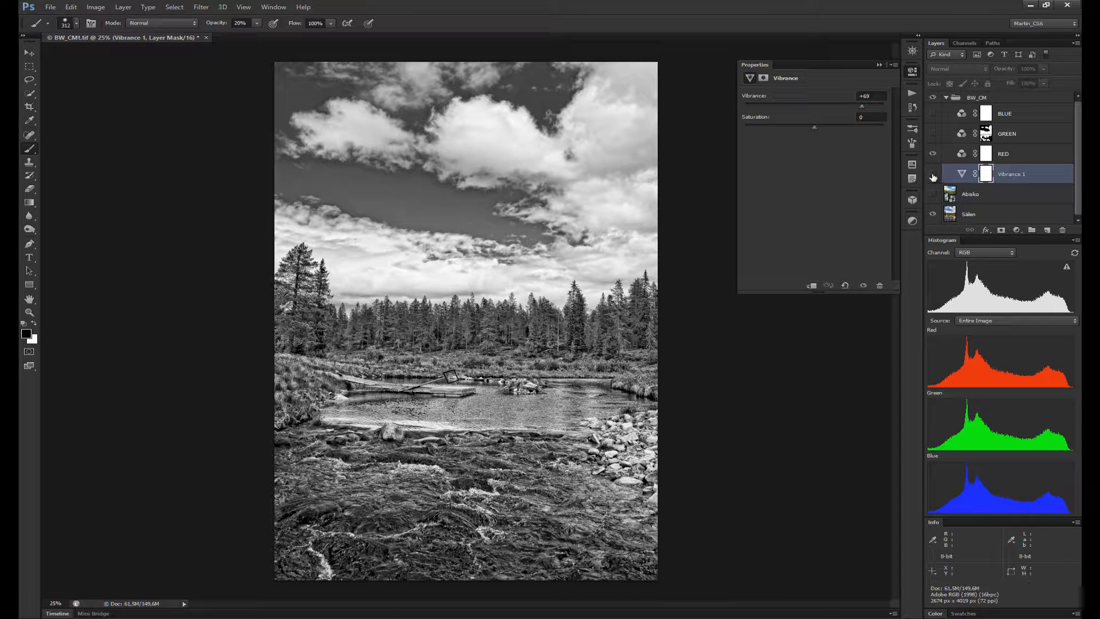
pyautogui.click(933, 175)
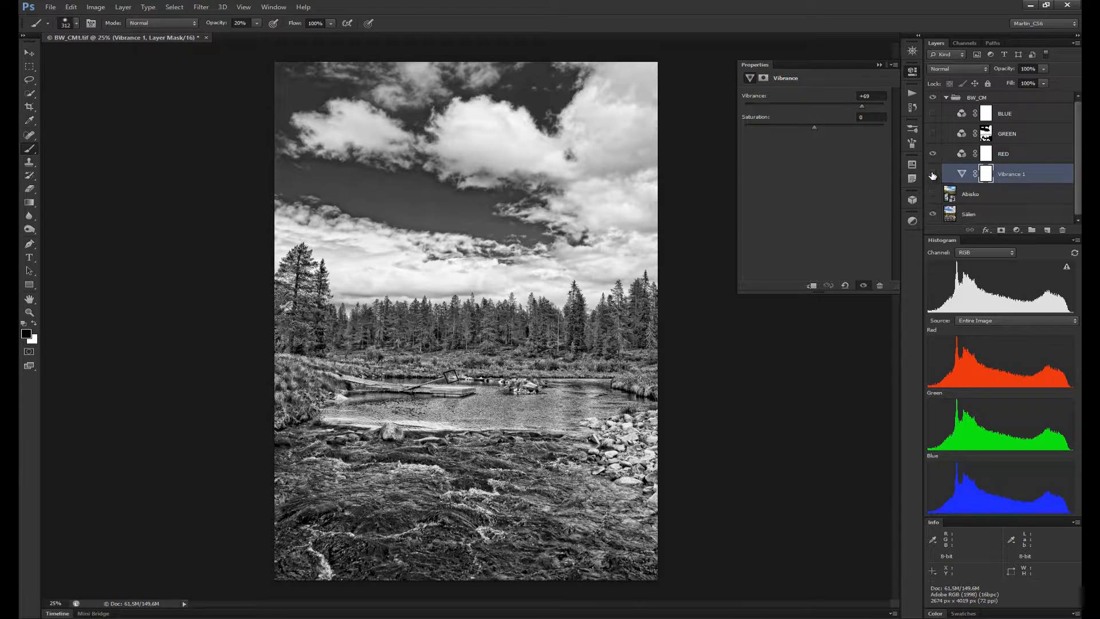
pyautogui.click(933, 175)
pyautogui.click(933, 175)
pyautogui.click(933, 176)
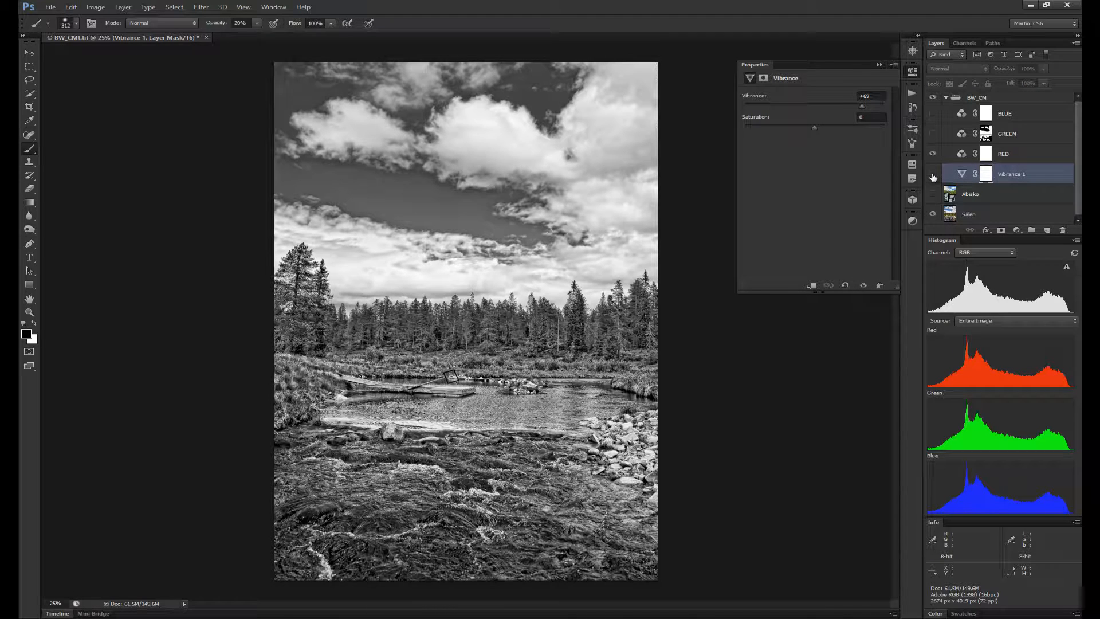
pyautogui.click(933, 175)
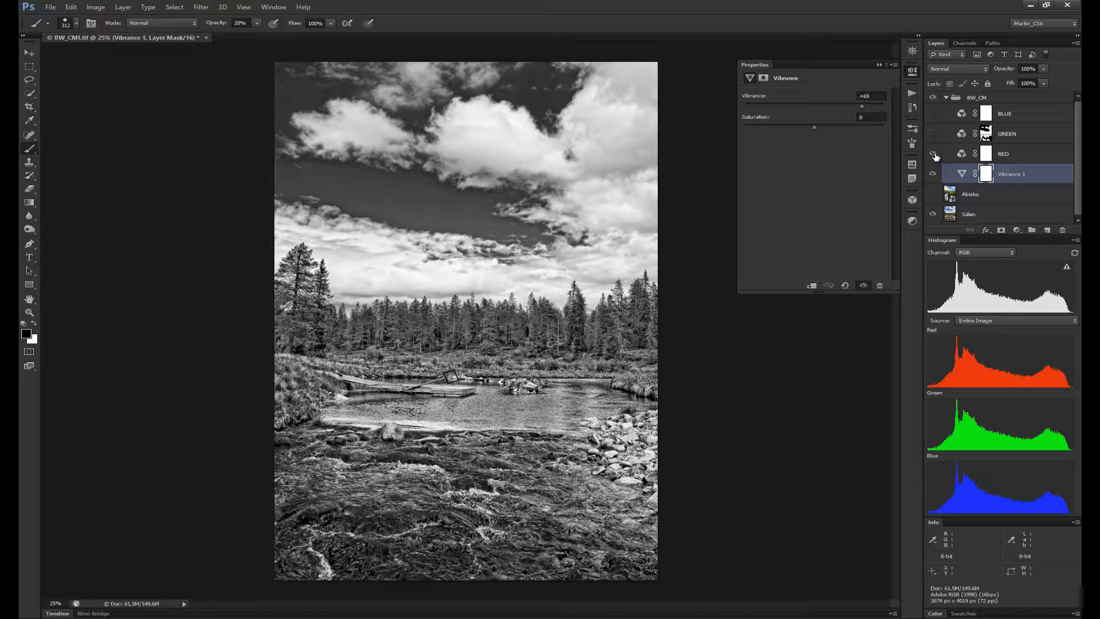
# Show the Abisko photo in colour with the RED layer hidden, and compare it with and without Vibrance 1
pyautogui.click(932, 194)
pyautogui.click(932, 154)
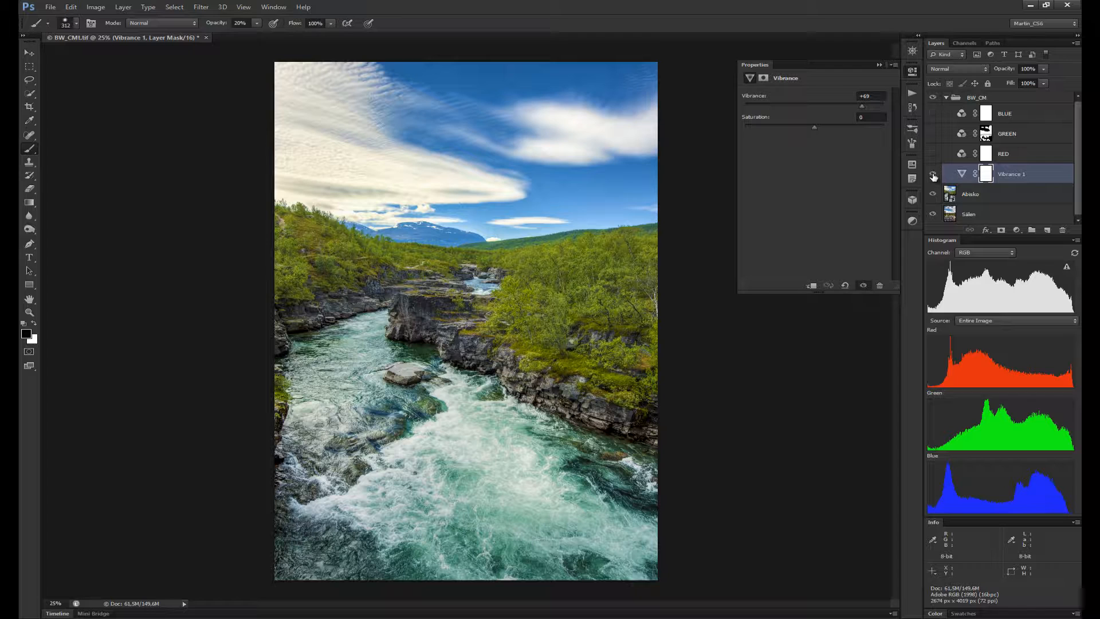
pyautogui.click(933, 176)
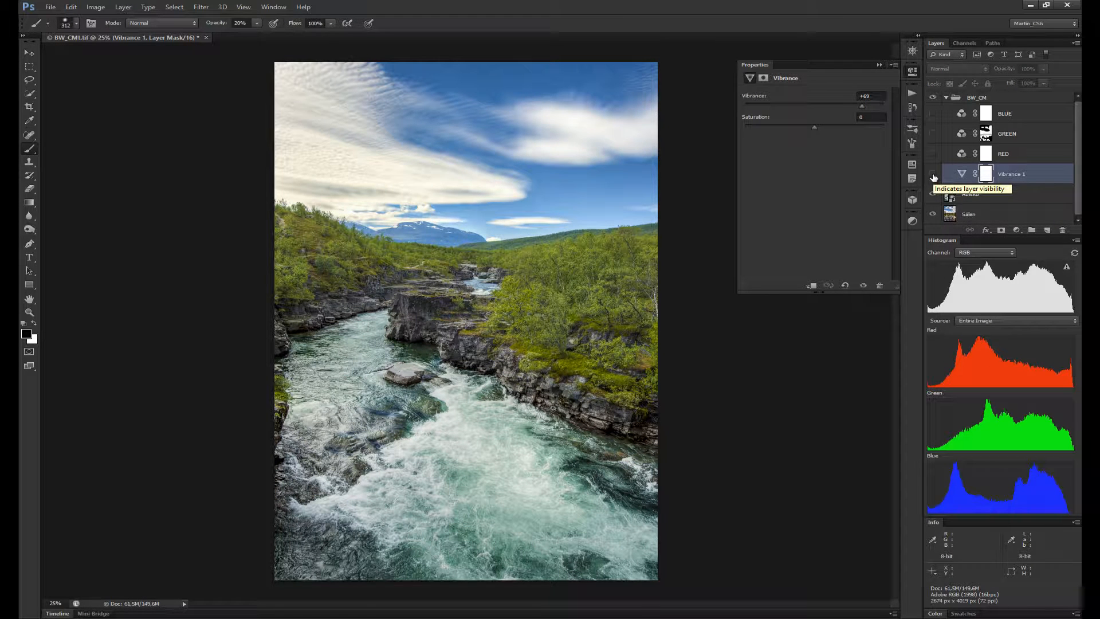
pyautogui.click(933, 176)
pyautogui.click(933, 176)
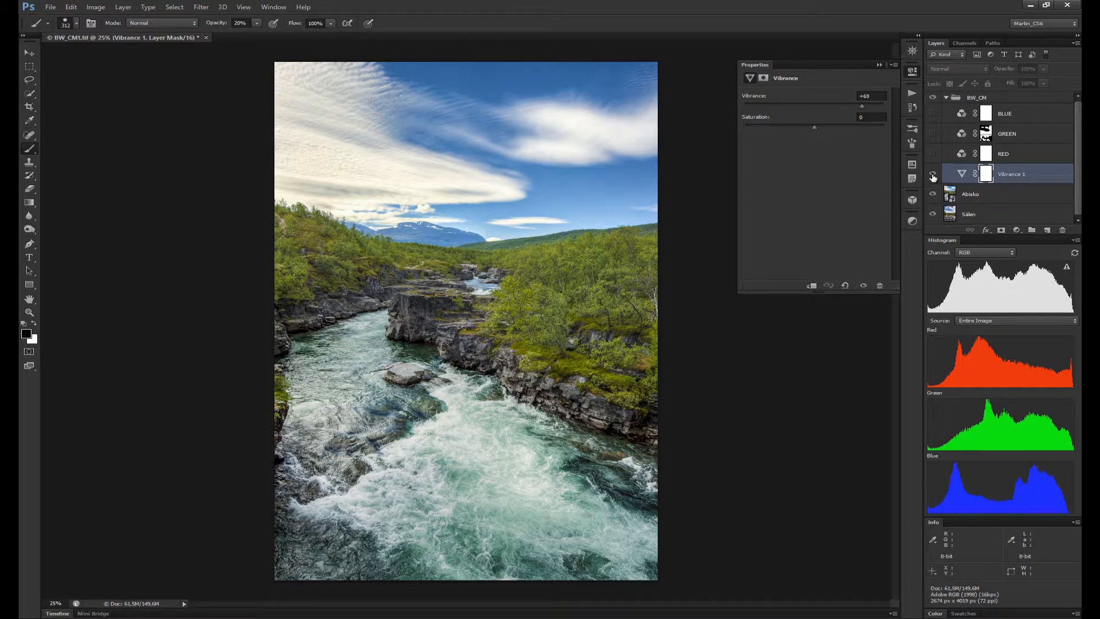
pyautogui.click(933, 177)
pyautogui.click(933, 177)
pyautogui.click(933, 177)
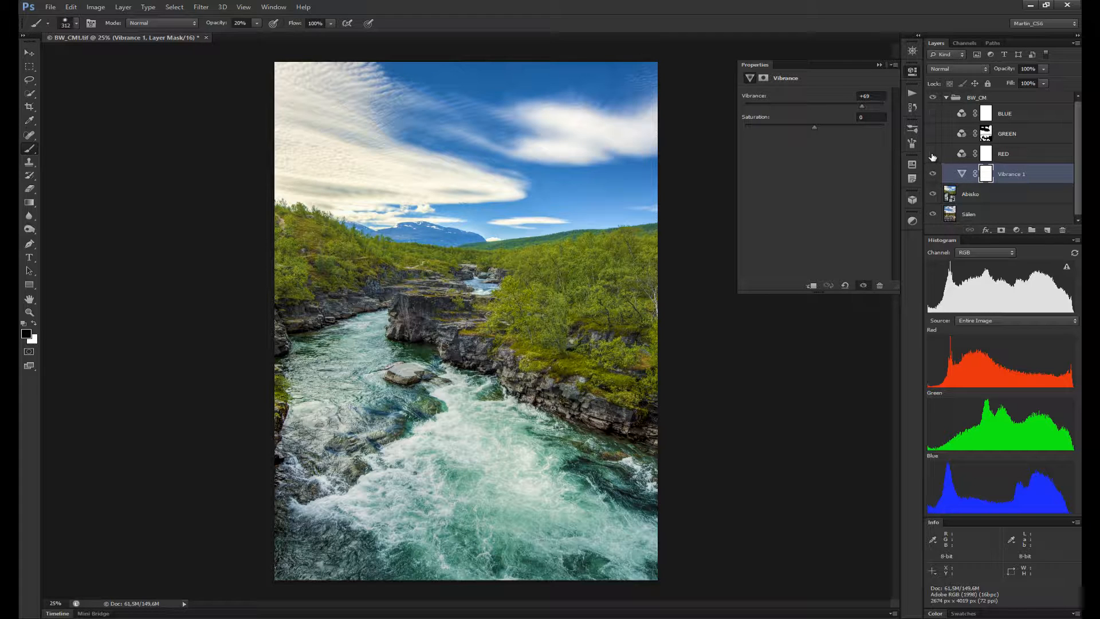
# Show the RED layer over the Abisko photo and compare the monochrome conversion with and without Vibrance 1
pyautogui.click(932, 154)
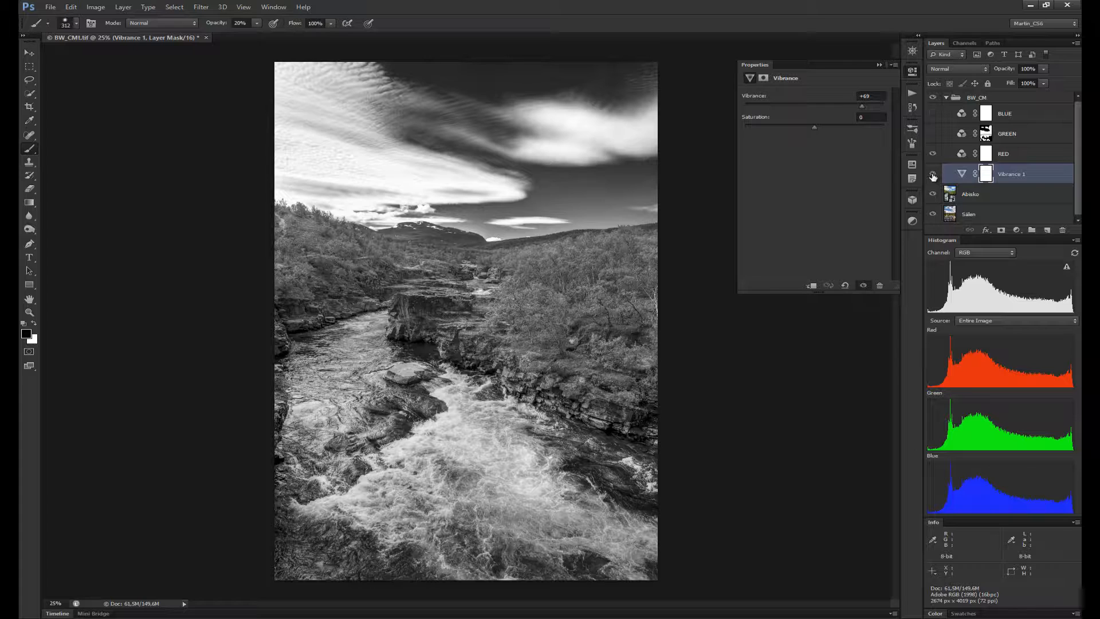
pyautogui.click(932, 174)
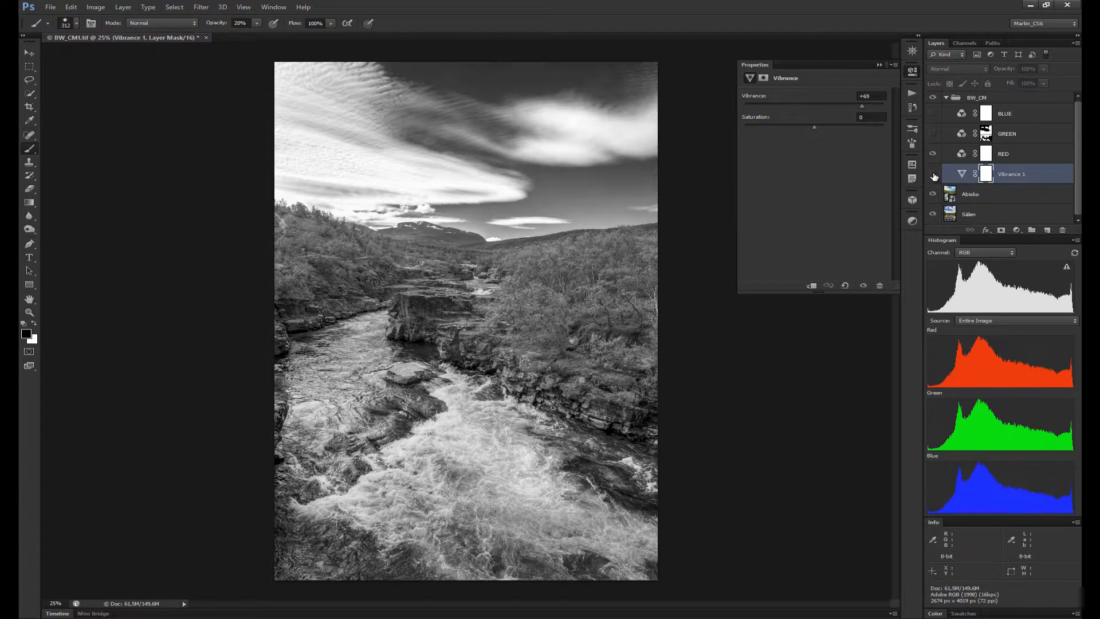
pyautogui.click(933, 174)
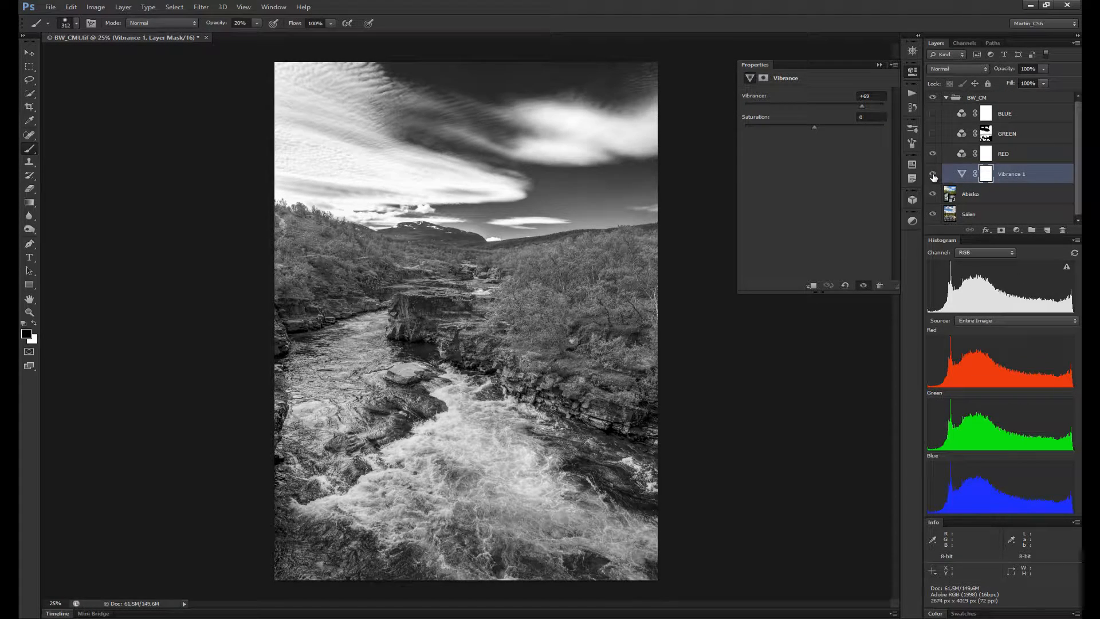
pyautogui.click(932, 174)
pyautogui.click(932, 175)
pyautogui.click(933, 175)
pyautogui.click(932, 175)
# Hide the RED and Abisko layers, and preview the RED and BLUE conversions one at a time on the Sälen photo
pyautogui.click(933, 154)
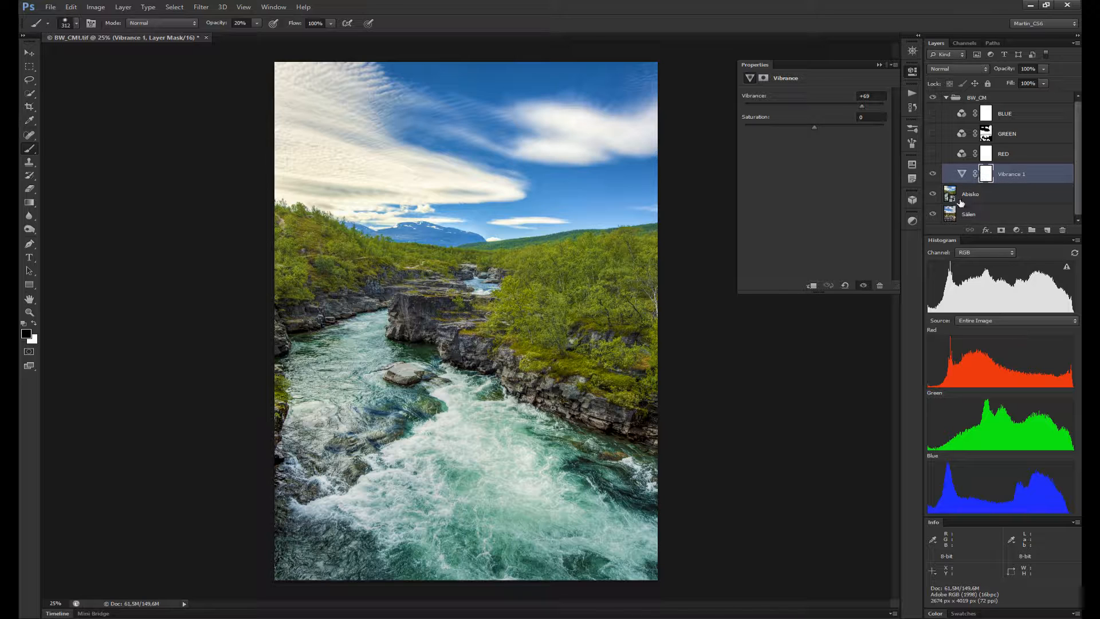
pyautogui.click(932, 194)
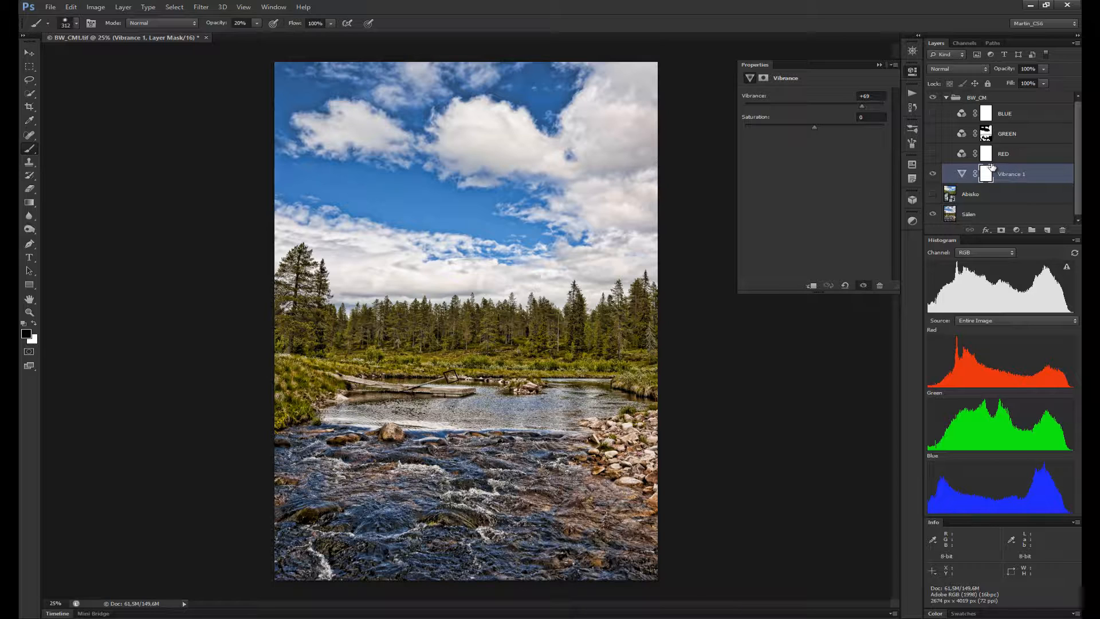
pyautogui.click(933, 155)
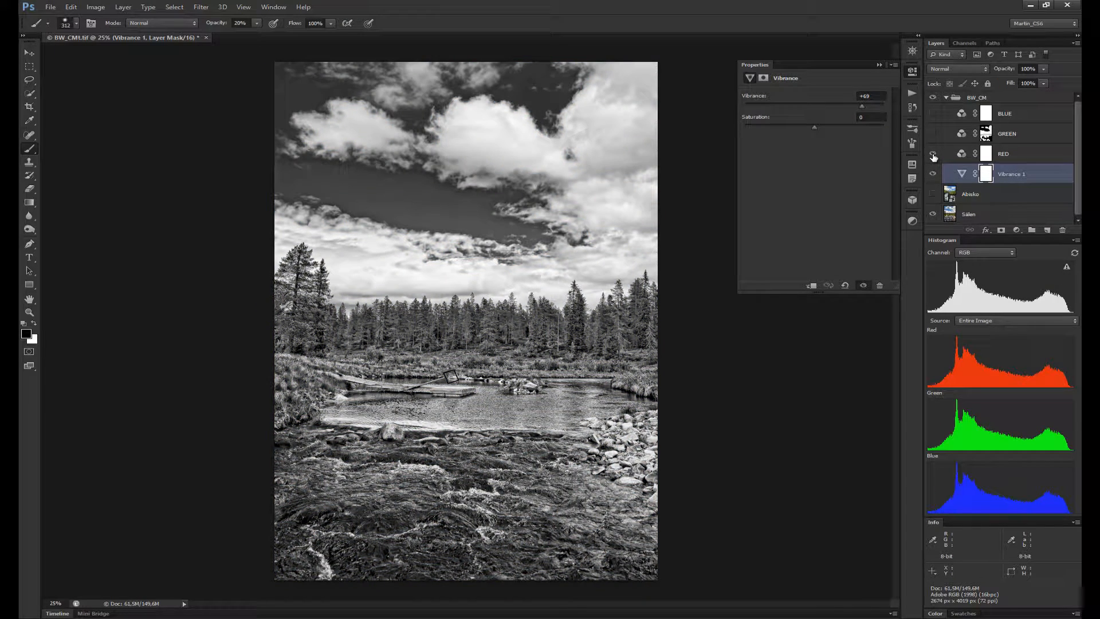
pyautogui.click(932, 155)
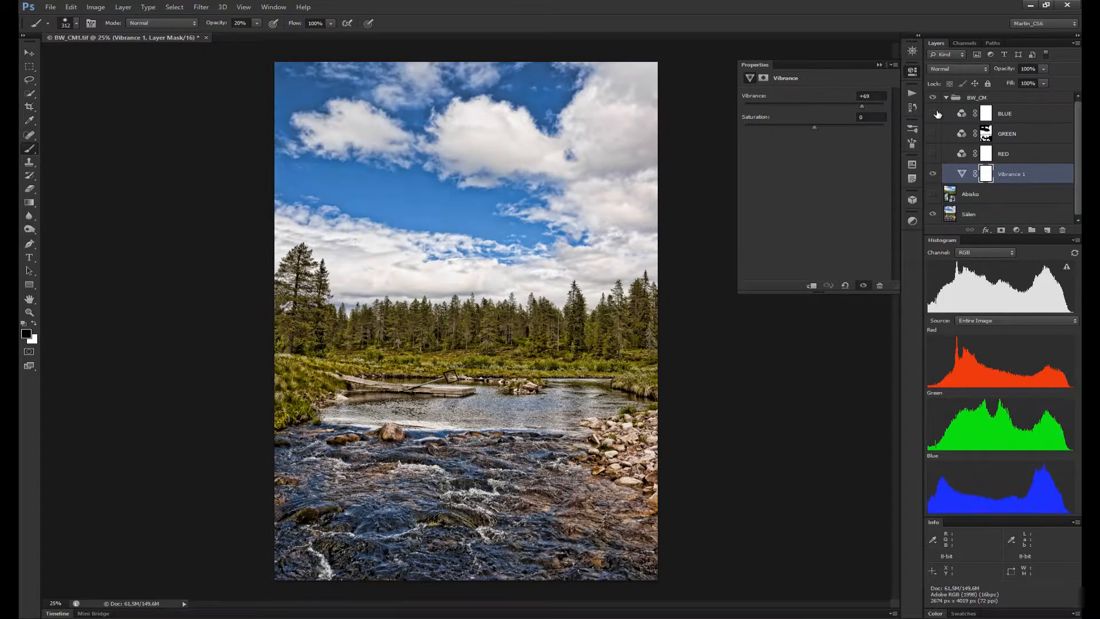
pyautogui.click(931, 114)
pyautogui.click(932, 114)
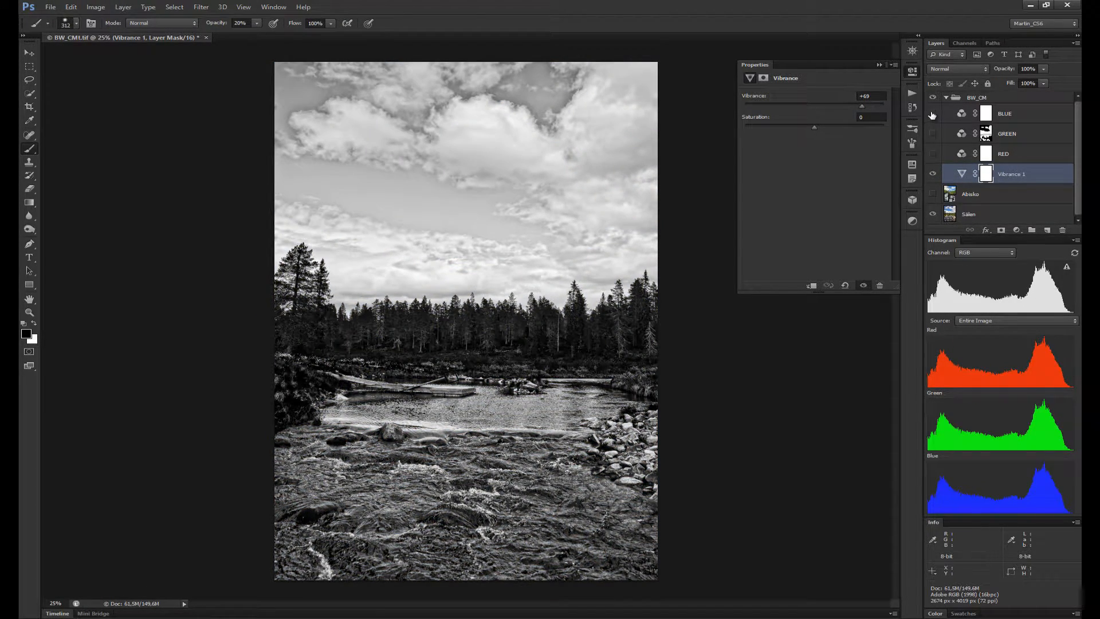
pyautogui.click(932, 155)
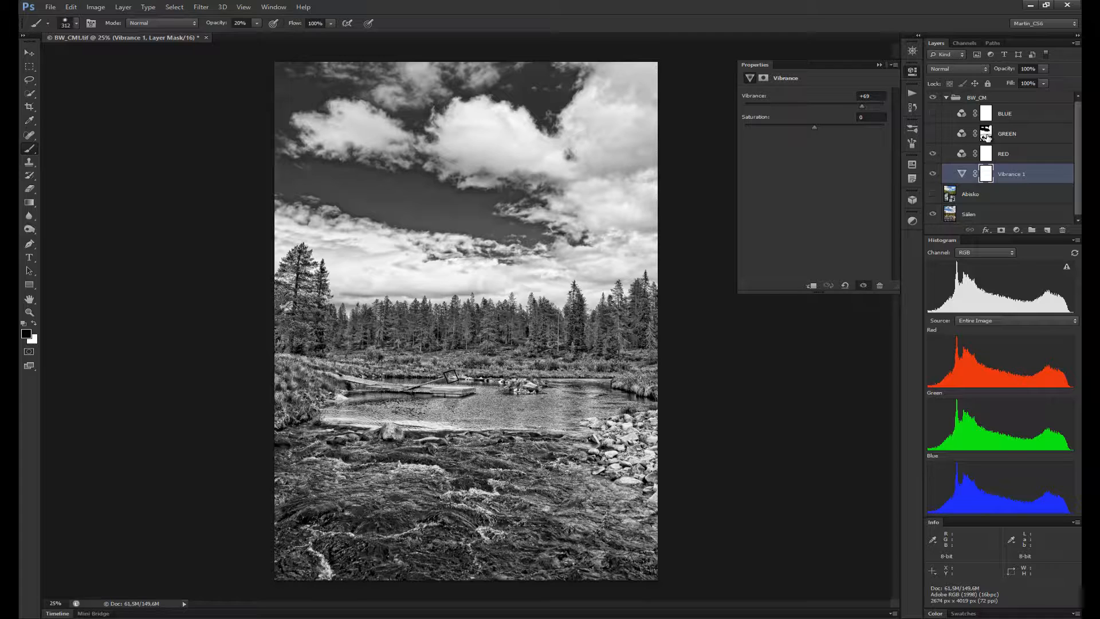
pyautogui.click(932, 153)
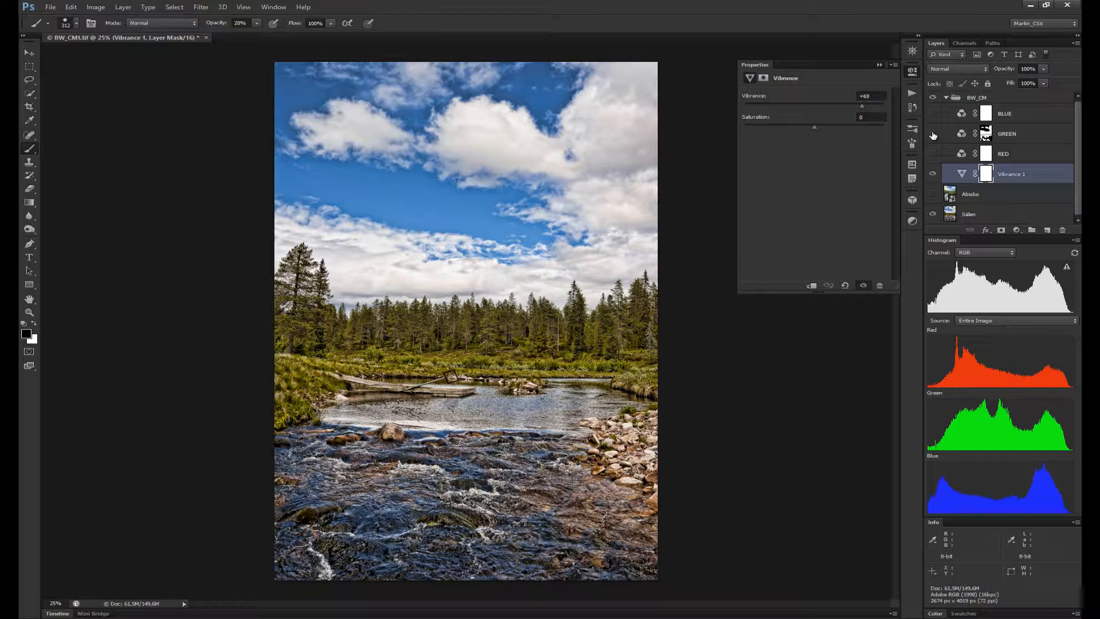
# Show the GREEN Channel Mixer layer, inspect its layer mask on its own, and hide the layer again
pyautogui.click(933, 134)
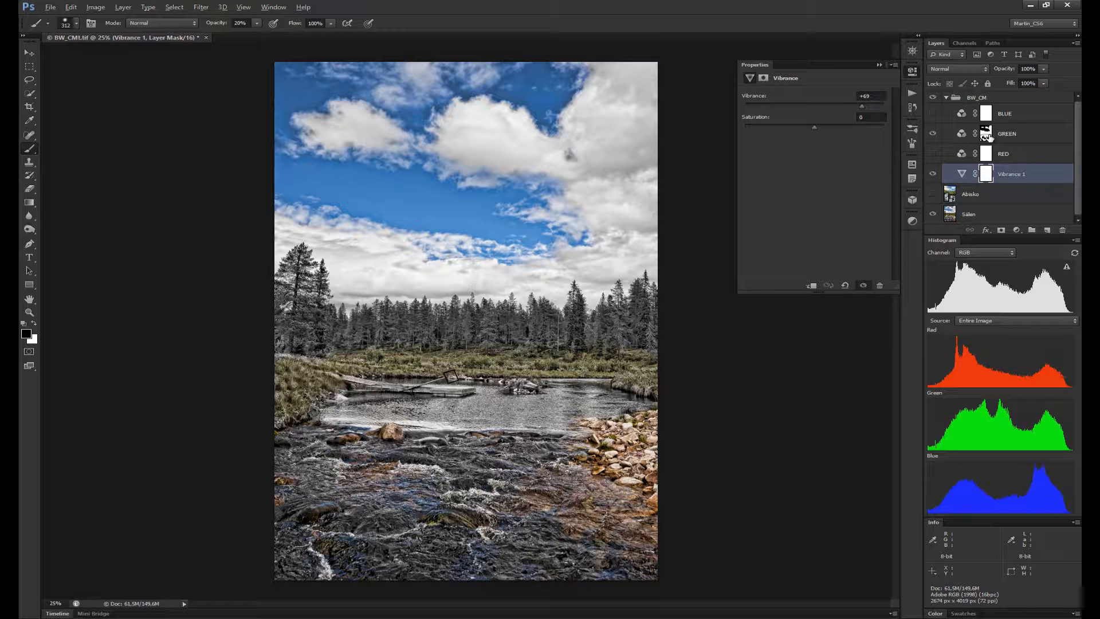
pyautogui.keyDown('alt'); pyautogui.click(986, 135); pyautogui.keyUp('alt')
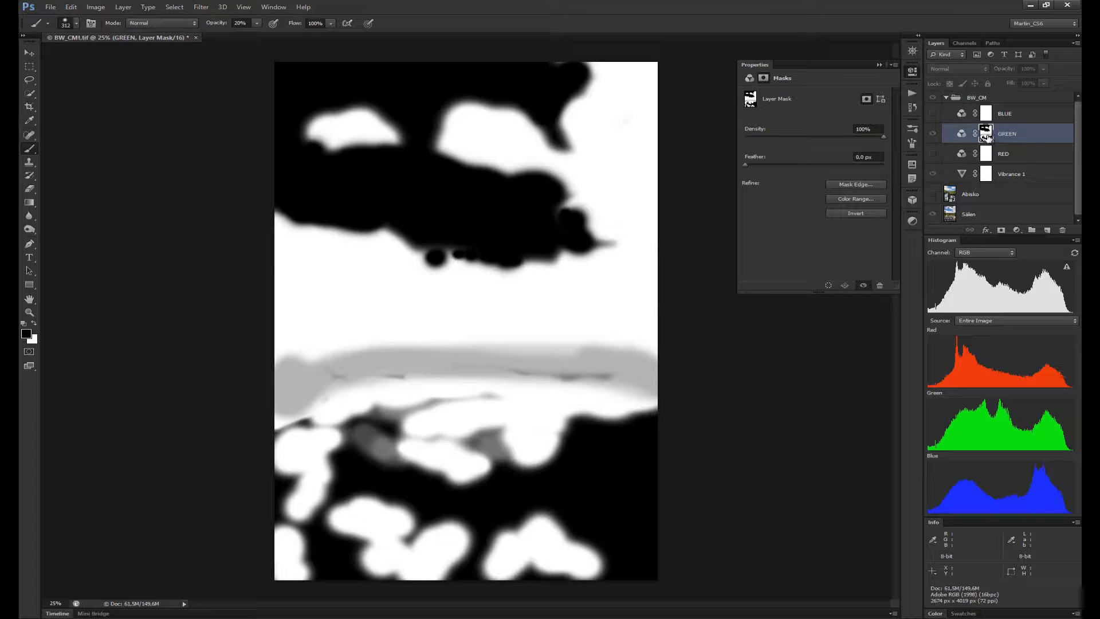
pyautogui.keyDown('alt'); pyautogui.click(987, 135); pyautogui.keyUp('alt')
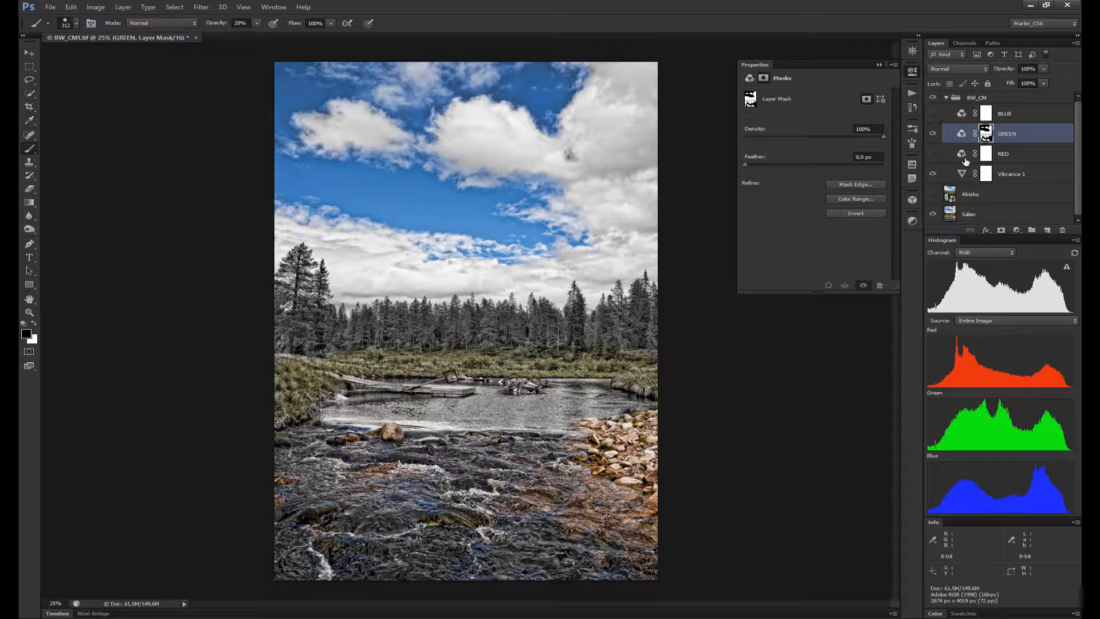
pyautogui.click(932, 134)
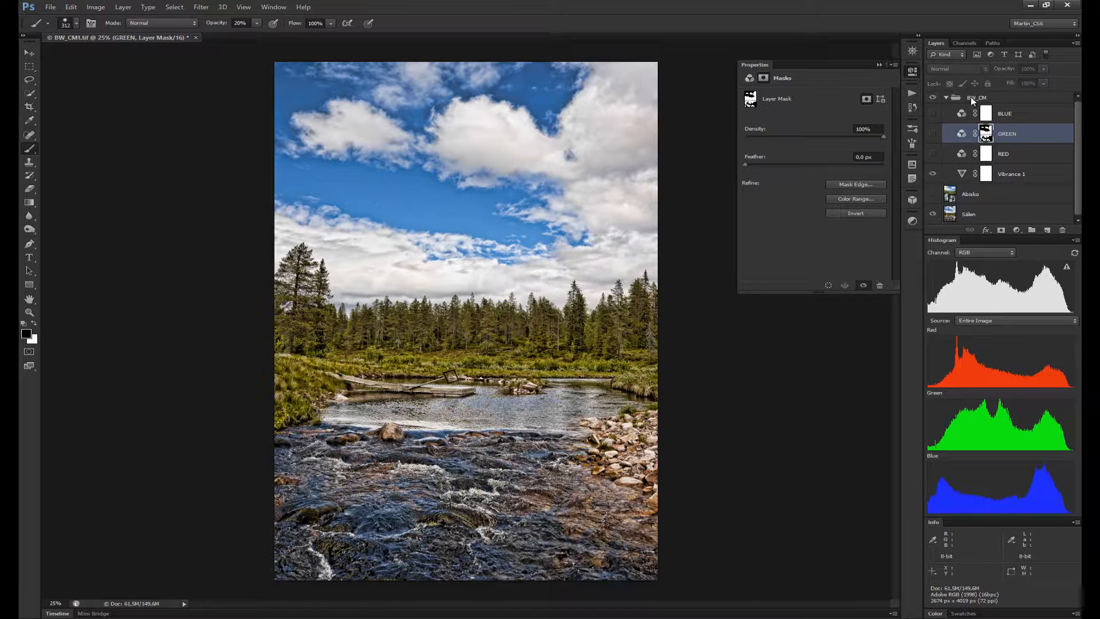
# Try to view the Red, Green and Blue channels individually with the GREEN layer active, and return to the RGB composite
pyautogui.click(964, 43)
pyautogui.click(968, 79)
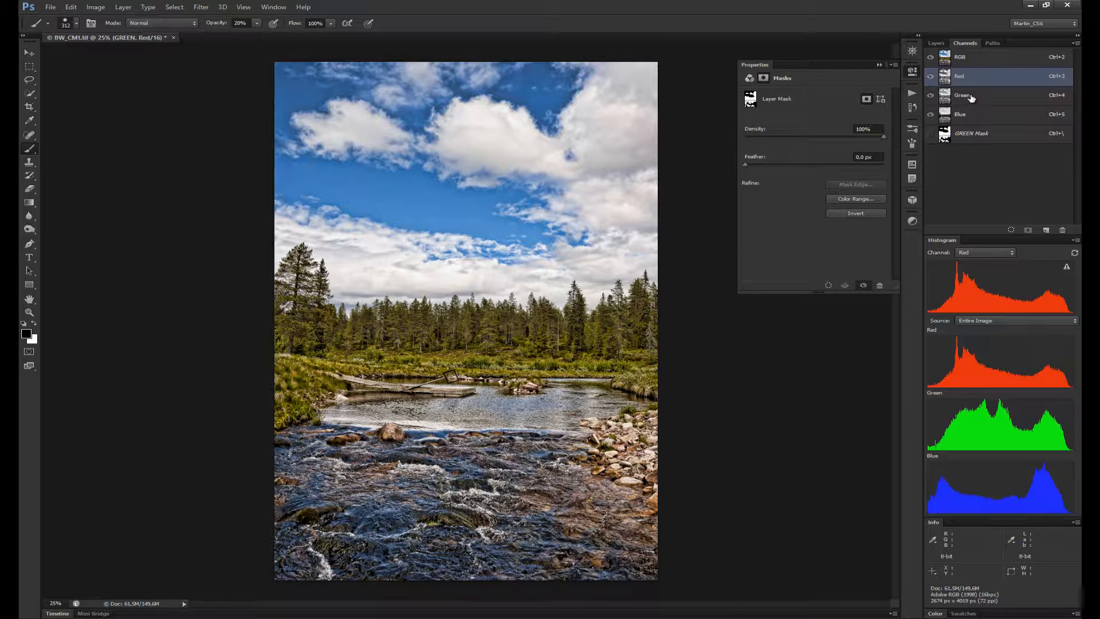
pyautogui.click(970, 101)
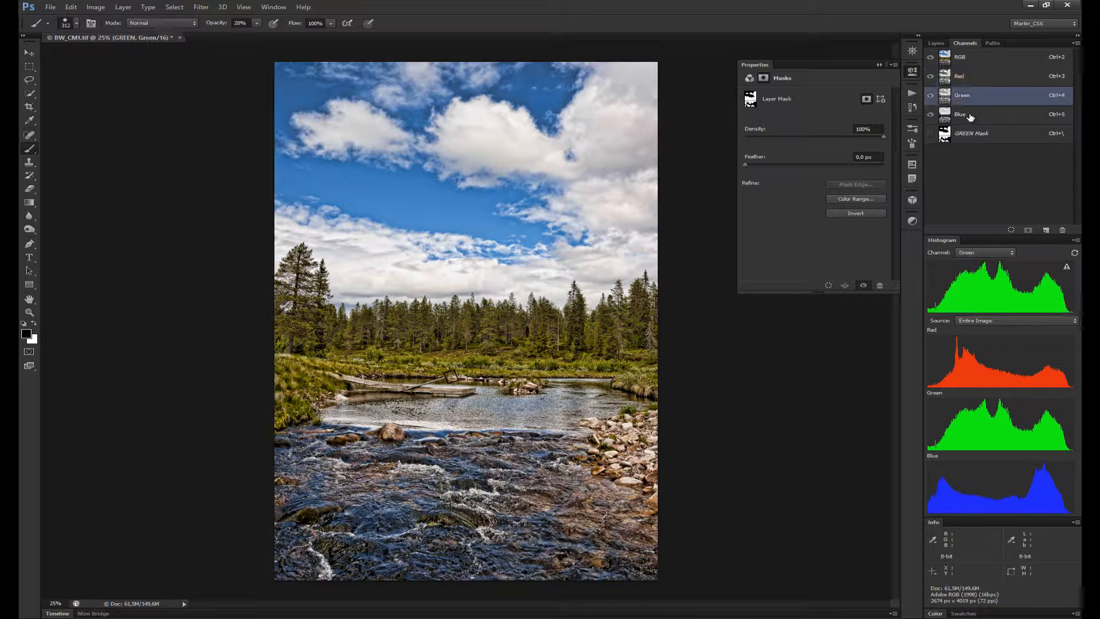
pyautogui.click(970, 117)
pyautogui.click(965, 57)
pyautogui.click(935, 43)
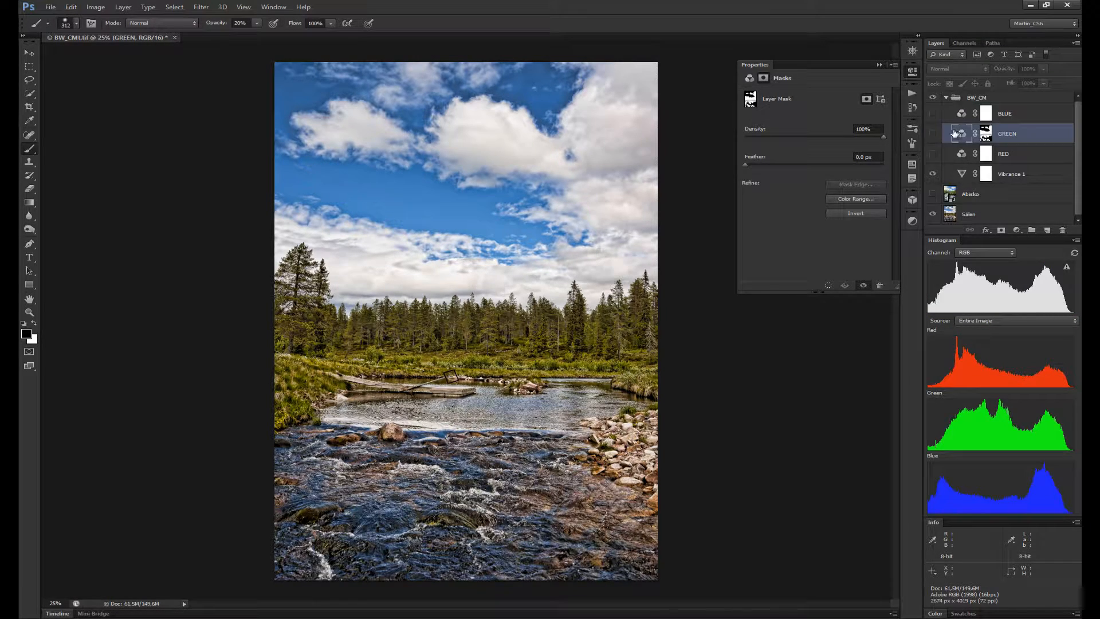
# Select the Sälen layer and compare its Red, Green and Blue channels individually, ending on the Red channel
pyautogui.click(989, 213)
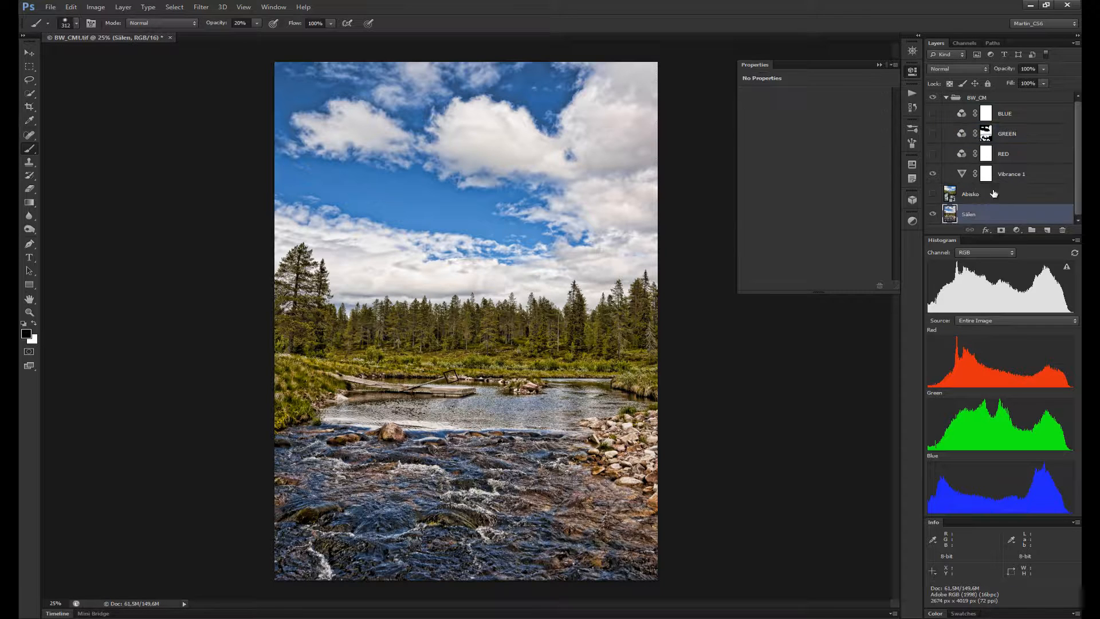
pyautogui.click(965, 43)
pyautogui.click(980, 78)
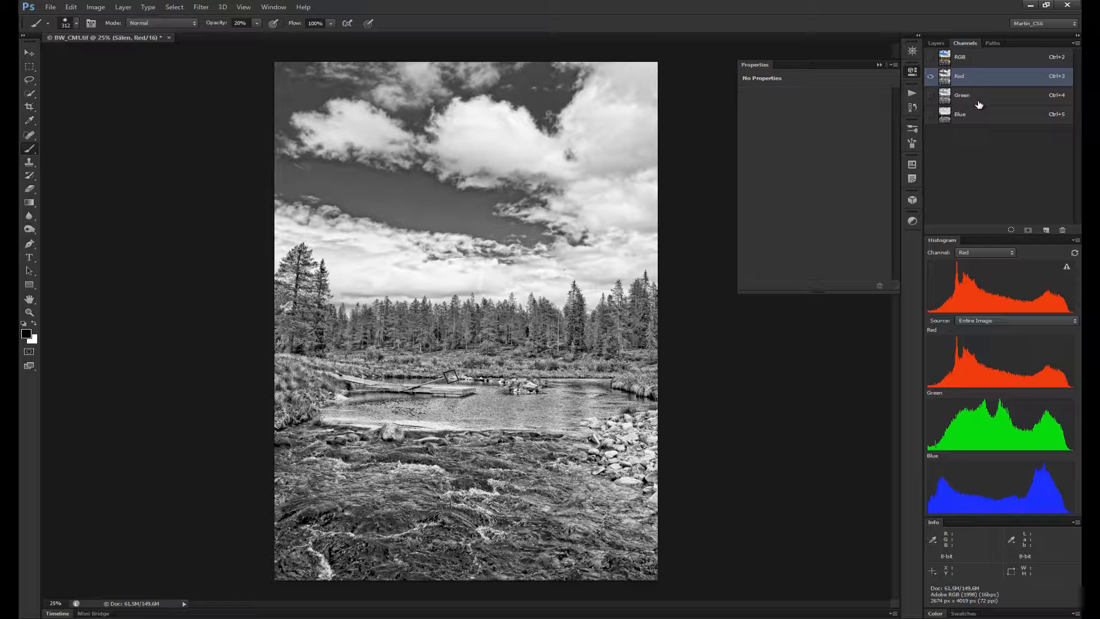
pyautogui.click(977, 101)
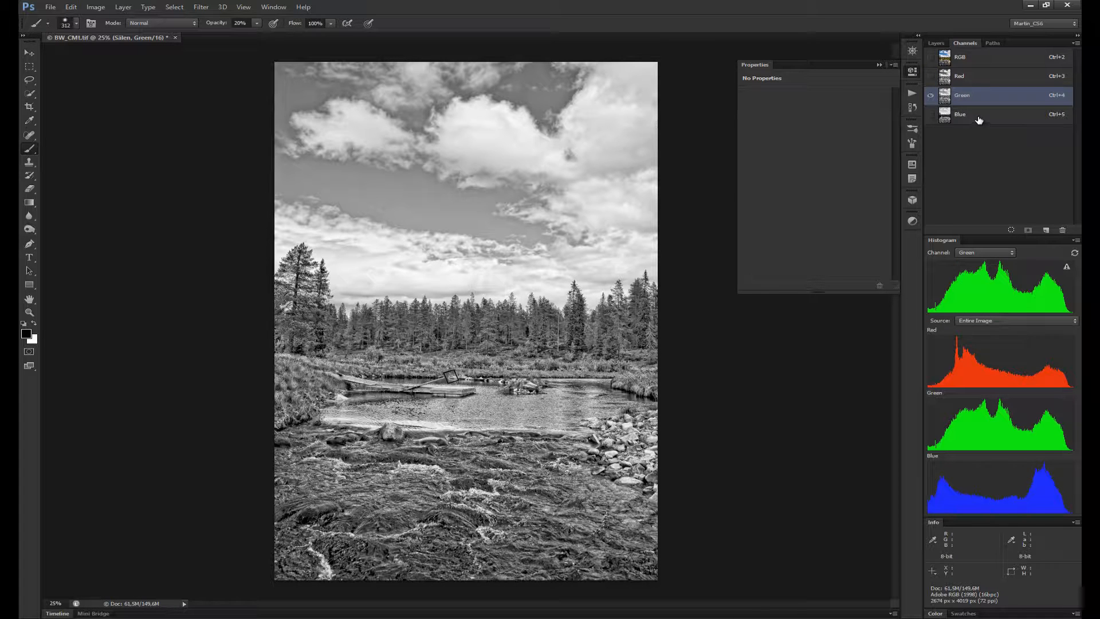
pyautogui.click(977, 121)
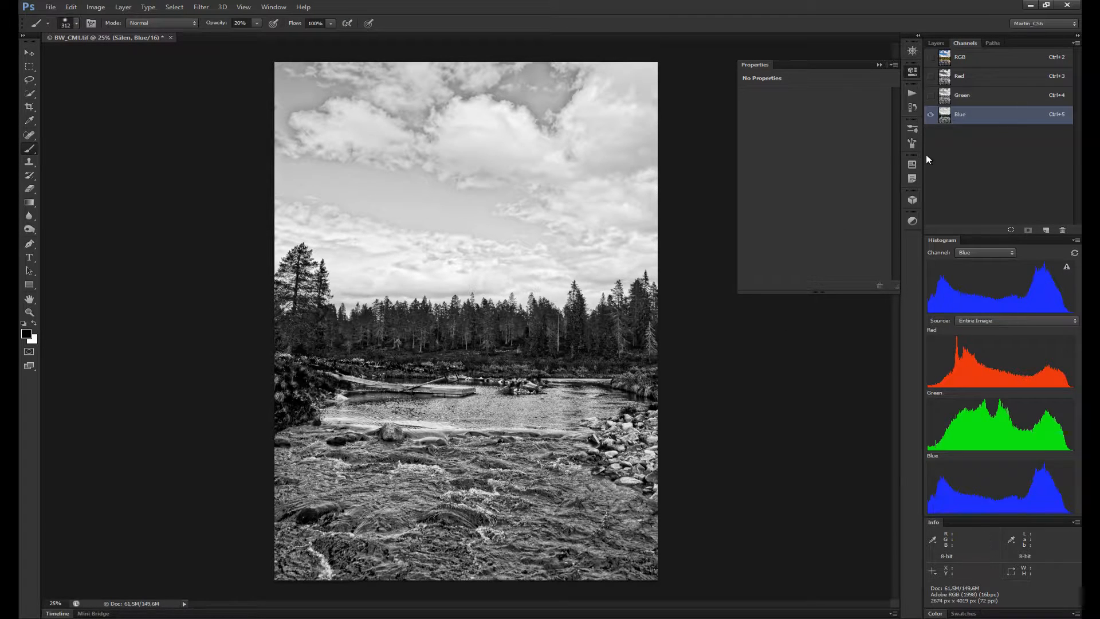
pyautogui.click(962, 97)
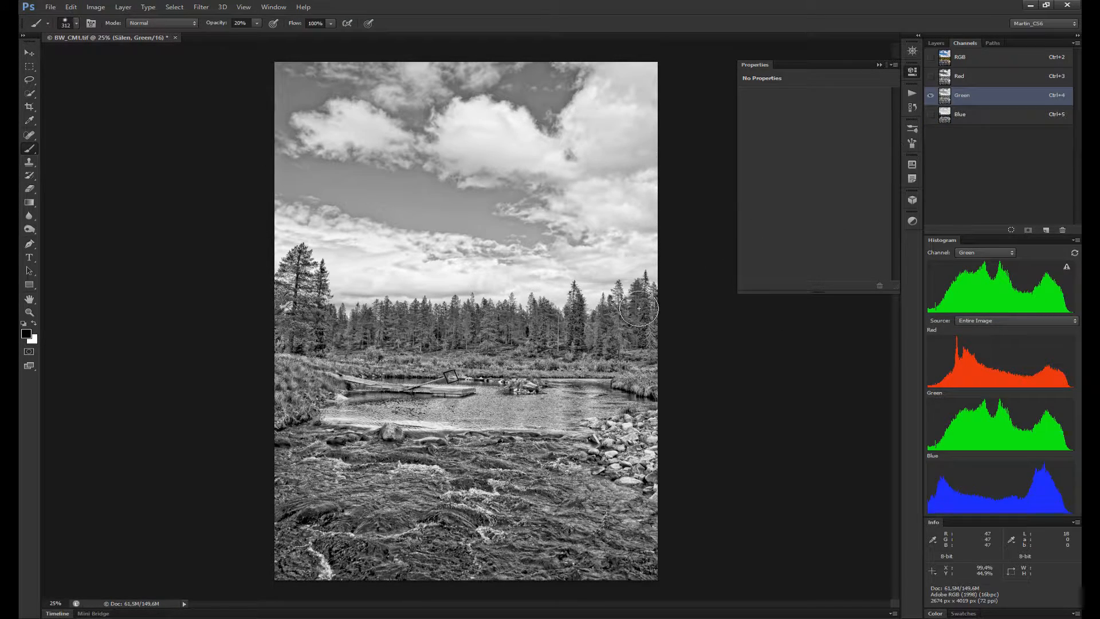
pyautogui.click(970, 79)
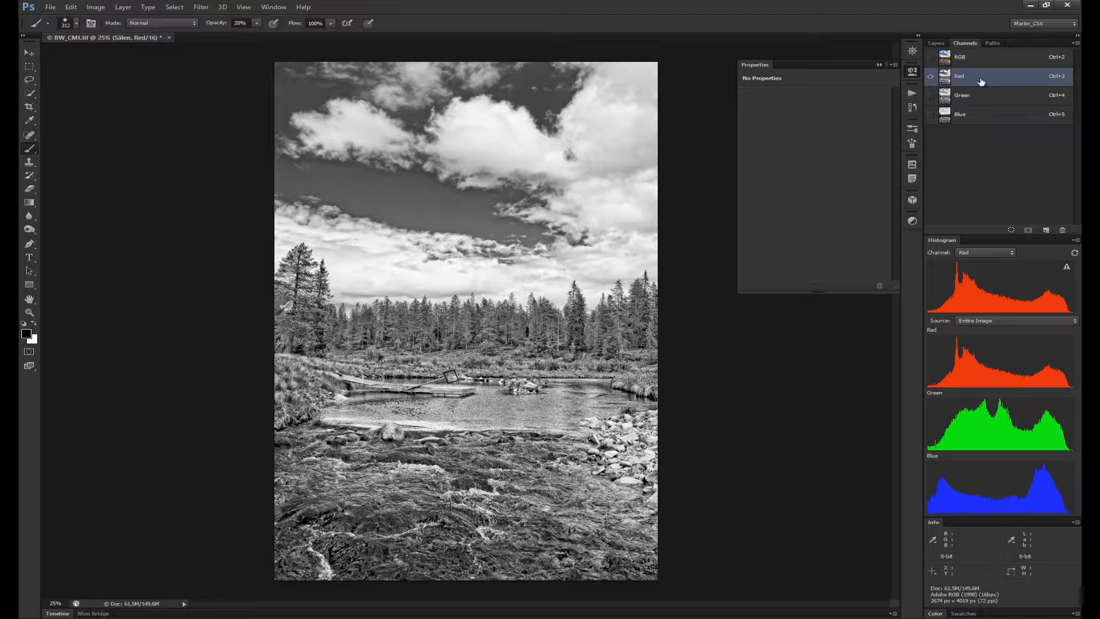
# Return to the RGB composite, show the RED layer and paint black on its mask over the blue sky at 100% brush opacity
pyautogui.click(980, 59)
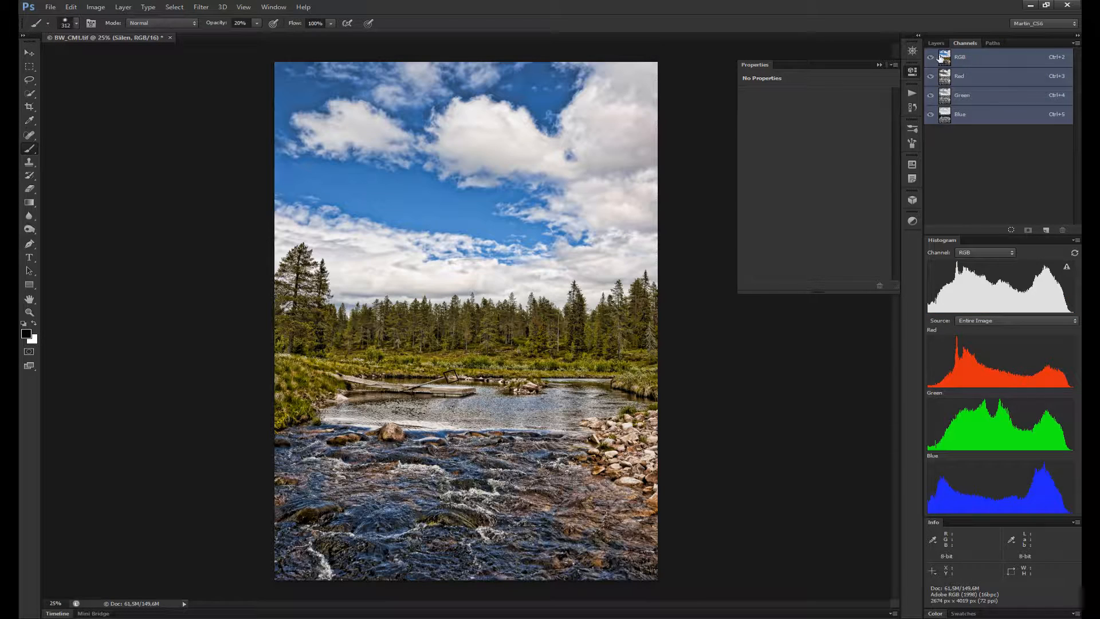
pyautogui.click(942, 43)
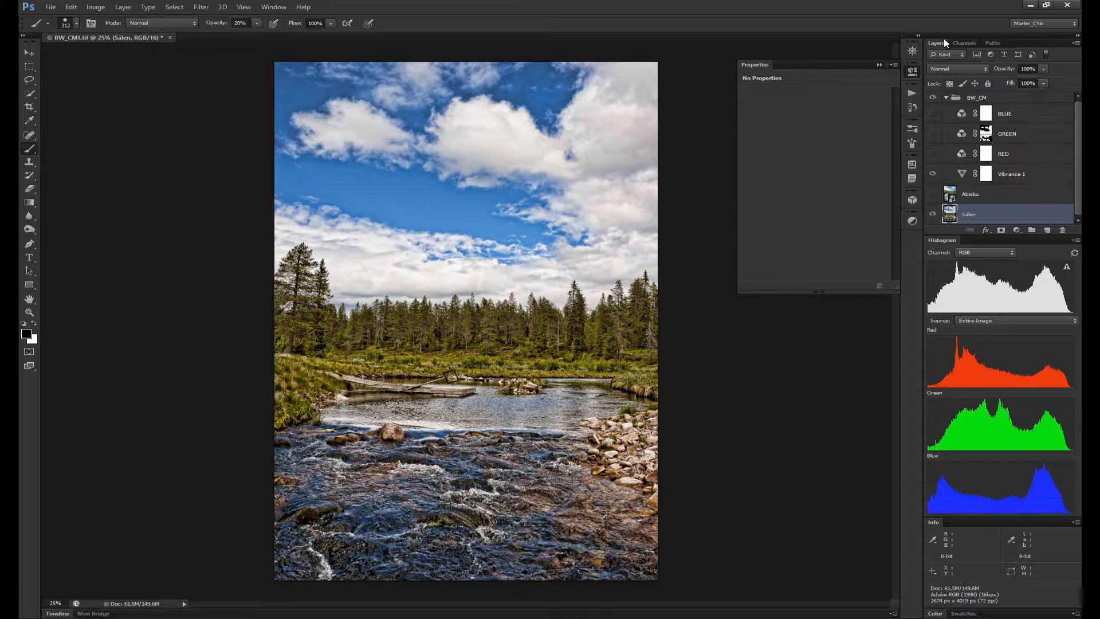
pyautogui.click(933, 155)
pyautogui.click(985, 154)
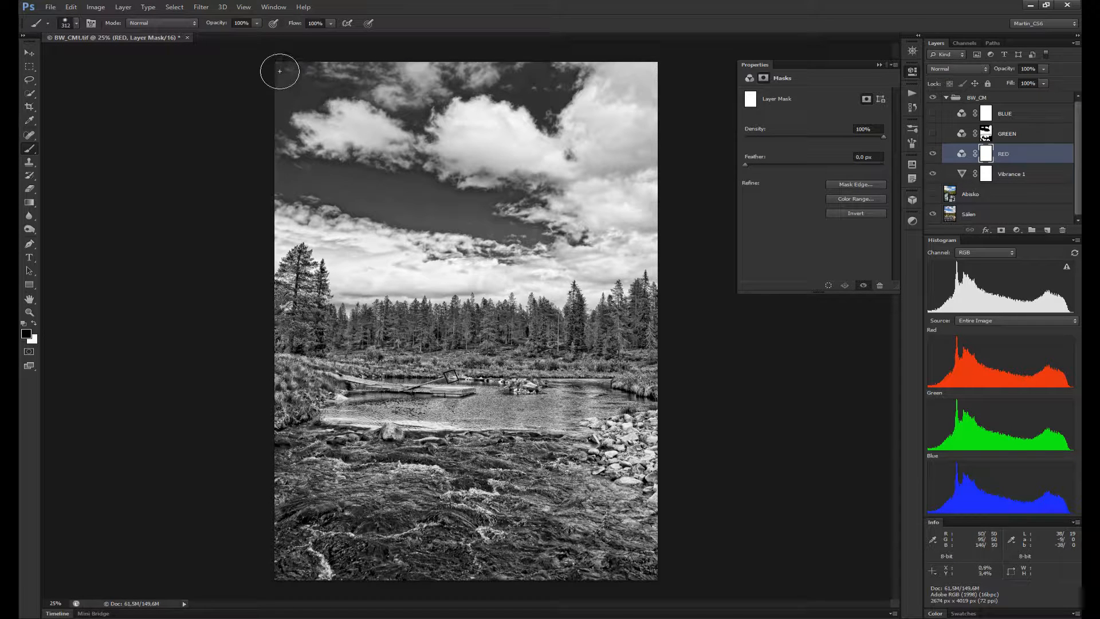
pyautogui.moveTo(278, 67)
pyautogui.mouseDown()
pyautogui.moveTo(271, 109)
pyautogui.moveTo(313, 91)
pyautogui.moveTo(301, 100)
pyautogui.moveTo(307, 71)
pyautogui.moveTo(365, 88)
pyautogui.moveTo(368, 64)
pyautogui.moveTo(382, 78)
pyautogui.moveTo(355, 82)
pyautogui.moveTo(379, 110)
pyautogui.moveTo(407, 115)
pyautogui.moveTo(419, 92)
pyautogui.moveTo(426, 117)
pyautogui.moveTo(455, 72)
pyautogui.moveTo(529, 98)
pyautogui.moveTo(507, 97)
pyautogui.moveTo(547, 121)
pyautogui.moveTo(572, 78)
pyautogui.moveTo(502, 66)
pyautogui.moveTo(547, 98)
pyautogui.moveTo(557, 73)
pyautogui.moveTo(544, 63)
pyautogui.moveTo(455, 93)
pyautogui.moveTo(417, 134)
pyautogui.moveTo(429, 138)
pyautogui.moveTo(335, 99)
pyautogui.moveTo(301, 120)
pyautogui.moveTo(295, 109)
pyautogui.moveTo(288, 160)
pyautogui.moveTo(429, 181)
pyautogui.moveTo(420, 164)
pyautogui.moveTo(282, 183)
pyautogui.moveTo(302, 202)
pyautogui.moveTo(561, 237)
pyautogui.moveTo(390, 194)
pyautogui.moveTo(327, 193)
pyautogui.moveTo(547, 192)
pyautogui.moveTo(573, 232)
pyautogui.moveTo(435, 252)
pyautogui.moveTo(498, 252)
pyautogui.moveTo(553, 229)
pyautogui.moveTo(400, 173)
pyautogui.mouseUp()
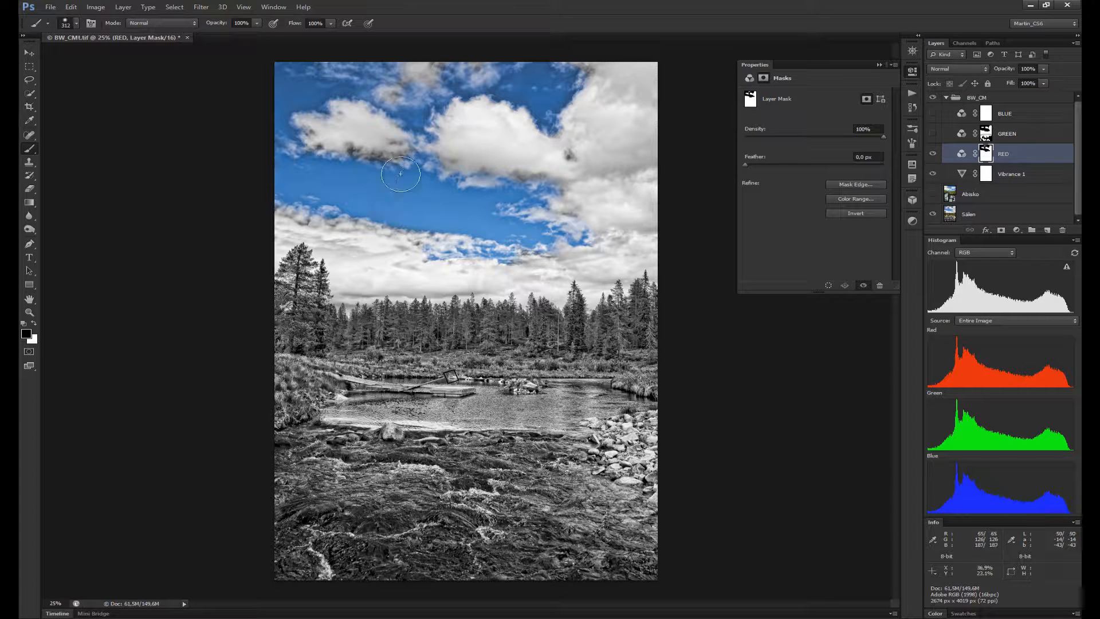
pyautogui.moveTo(581, 183)
pyautogui.mouseDown()
pyautogui.moveTo(577, 160)
pyautogui.moveTo(565, 161)
pyautogui.mouseUp()
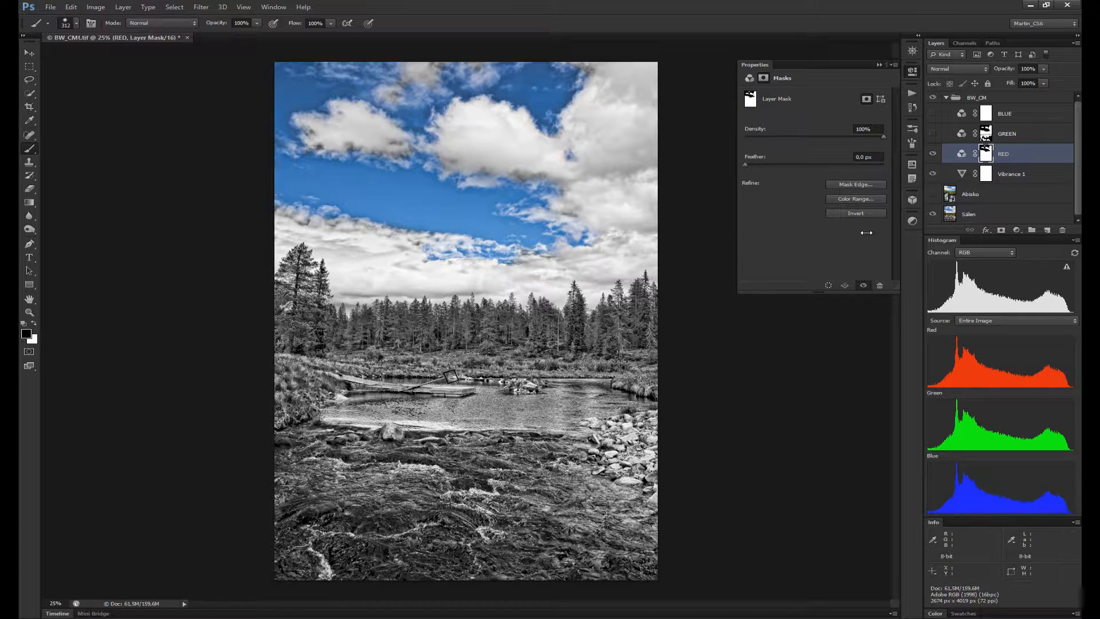
# Compare the photo with the masked RED layer and the BLUE layer switched on and off, ending with both hidden
pyautogui.click(932, 154)
pyautogui.click(933, 154)
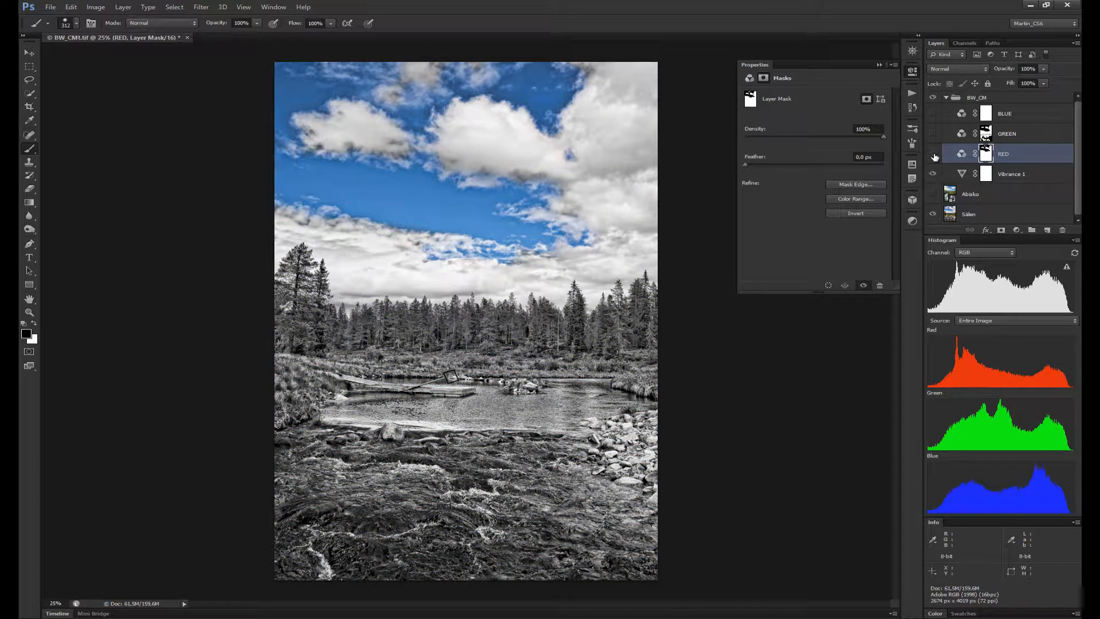
pyautogui.click(933, 156)
pyautogui.click(933, 157)
pyautogui.click(933, 114)
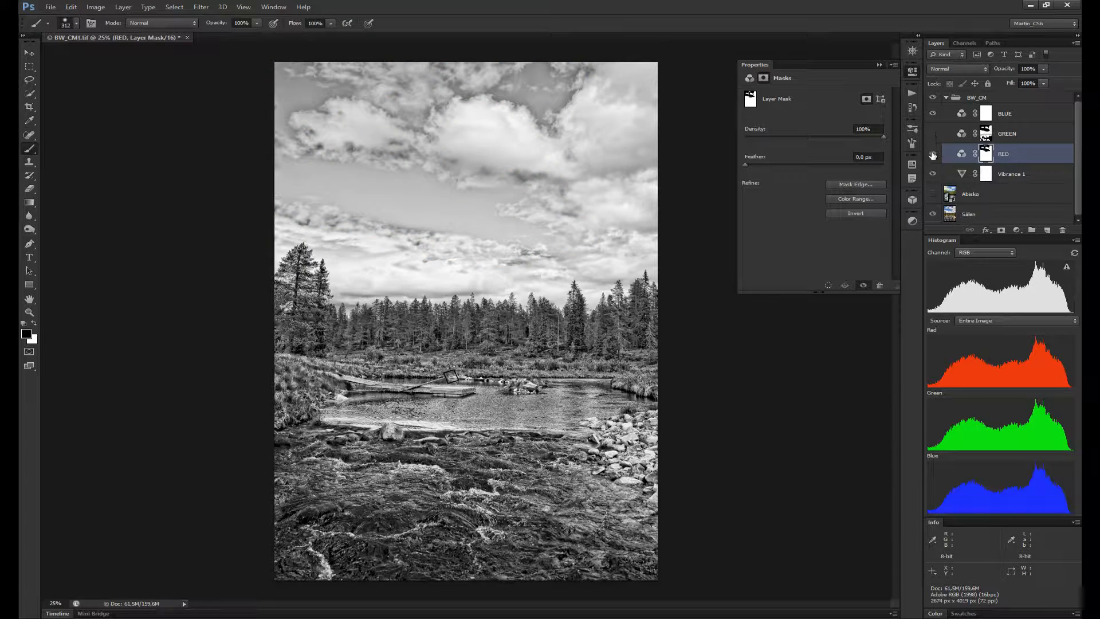
pyautogui.click(933, 155)
pyautogui.click(934, 114)
pyautogui.click(934, 115)
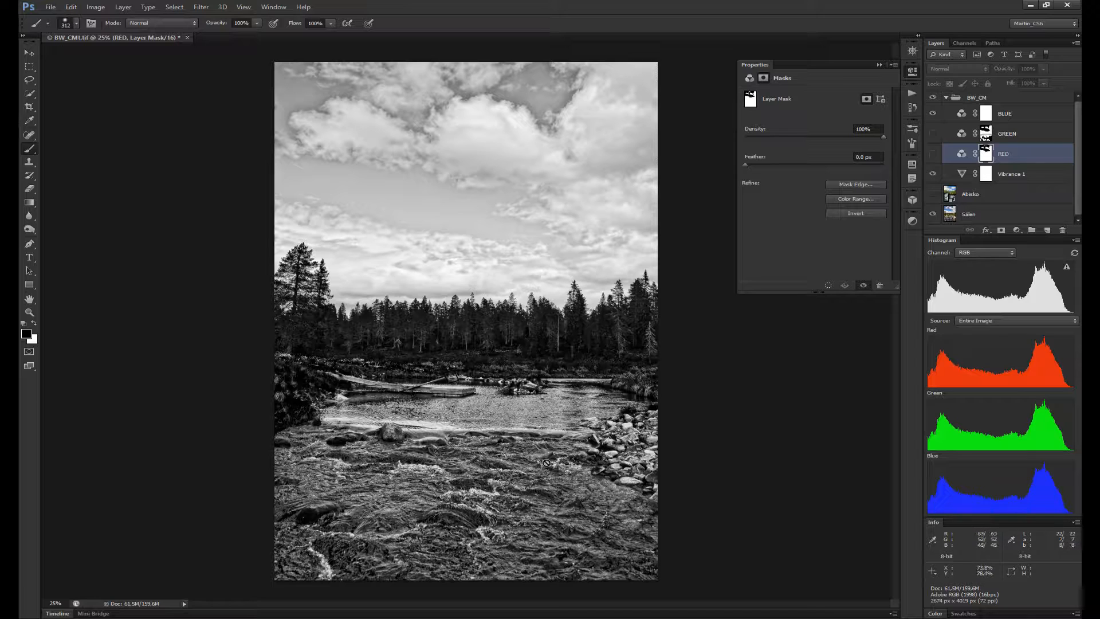
pyautogui.click(933, 114)
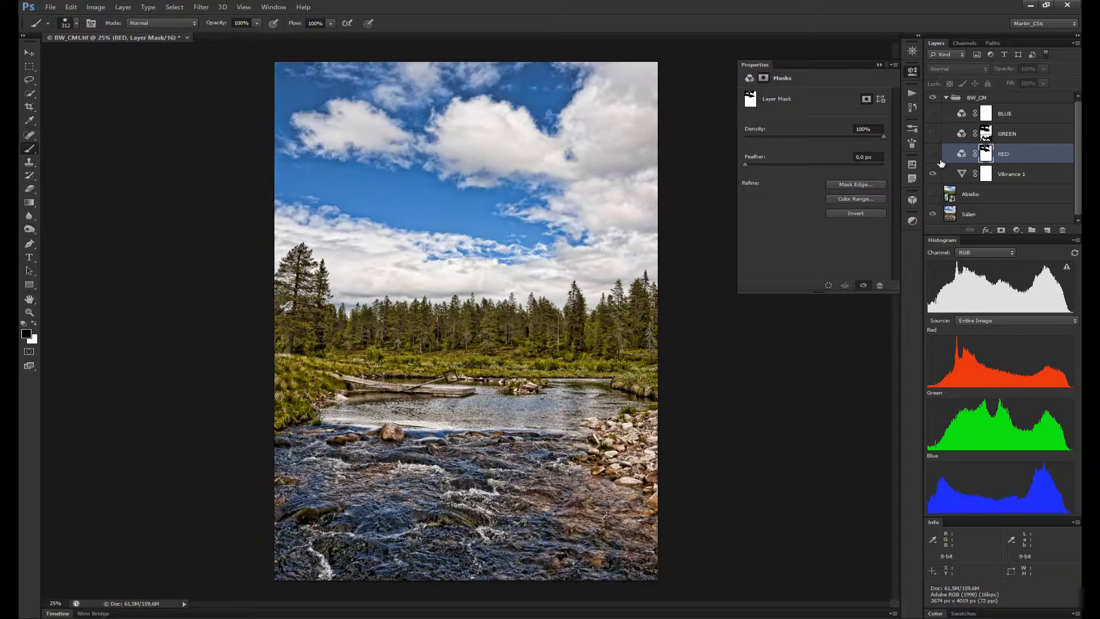
# Show the RED layer and paint black on its mask over the brown riverbed and the rocks in the stream
pyautogui.click(932, 153)
pyautogui.moveTo(579, 510)
pyautogui.mouseDown()
pyautogui.moveTo(529, 498)
pyautogui.moveTo(534, 482)
pyautogui.moveTo(585, 488)
pyautogui.moveTo(551, 464)
pyautogui.moveTo(564, 460)
pyautogui.moveTo(560, 487)
pyautogui.moveTo(607, 516)
pyautogui.moveTo(595, 514)
pyautogui.moveTo(624, 499)
pyautogui.moveTo(639, 513)
pyautogui.moveTo(643, 536)
pyautogui.moveTo(615, 544)
pyautogui.moveTo(545, 499)
pyautogui.moveTo(593, 527)
pyautogui.moveTo(597, 570)
pyautogui.mouseUp()
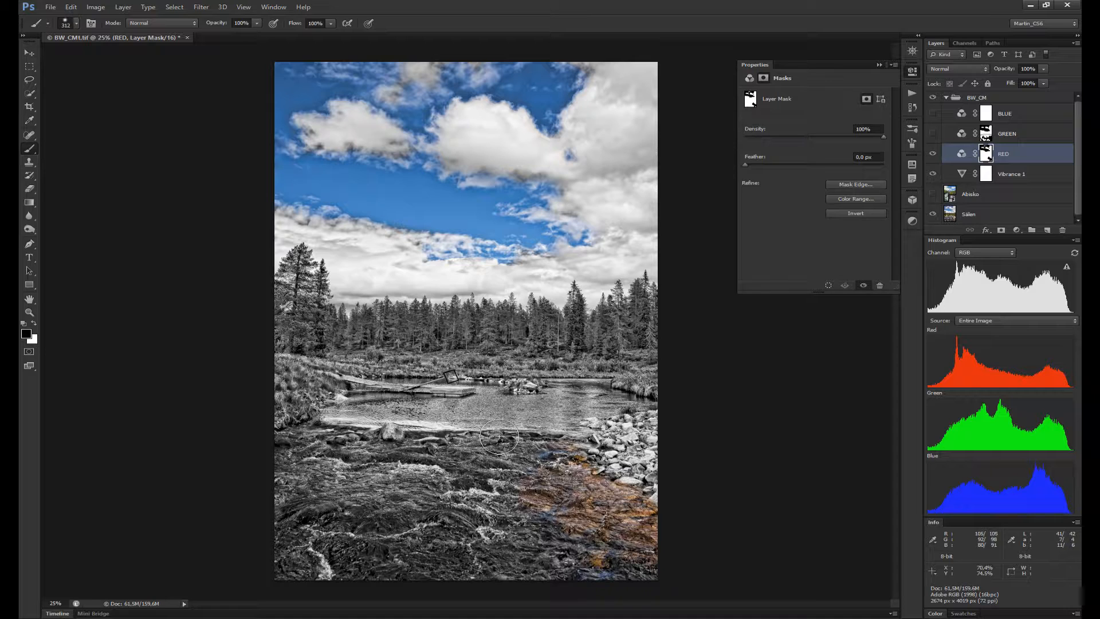
pyautogui.moveTo(500, 439)
pyautogui.mouseDown()
pyautogui.moveTo(479, 430)
pyautogui.moveTo(508, 441)
pyautogui.moveTo(314, 443)
pyautogui.mouseUp()
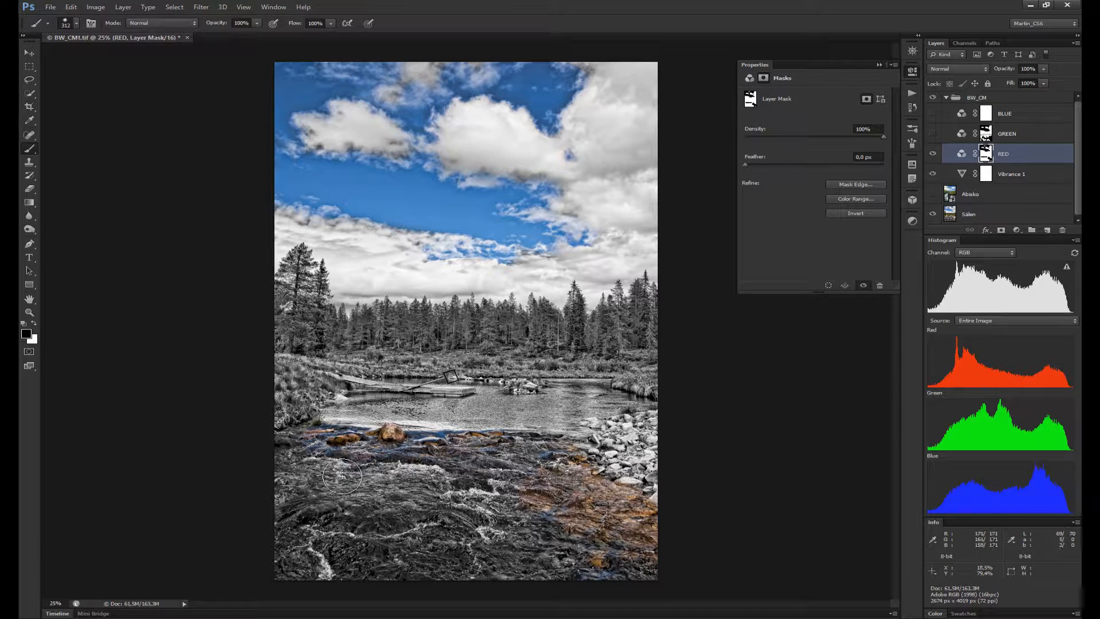
pyautogui.moveTo(322, 508)
pyautogui.mouseDown()
pyautogui.moveTo(345, 513)
pyautogui.moveTo(300, 500)
pyautogui.moveTo(310, 490)
pyautogui.moveTo(277, 478)
pyautogui.moveTo(331, 489)
pyautogui.mouseUp()
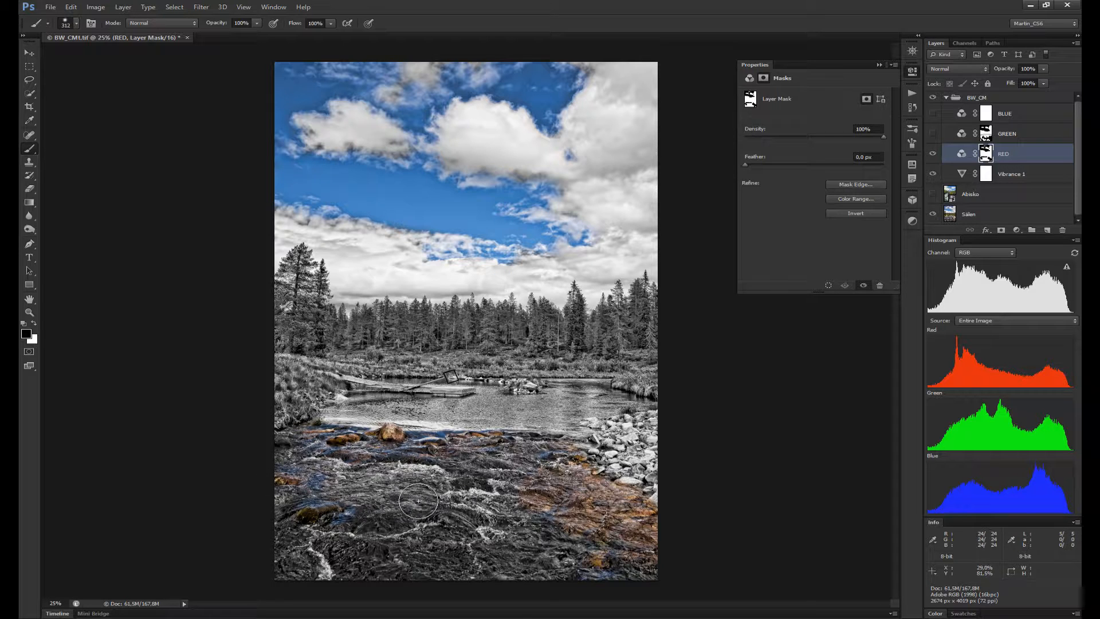
# Toggle the RED layer repeatedly to compare its masked conversion with the full-colour river, leaving the layer visible
pyautogui.click(932, 155)
pyautogui.click(933, 154)
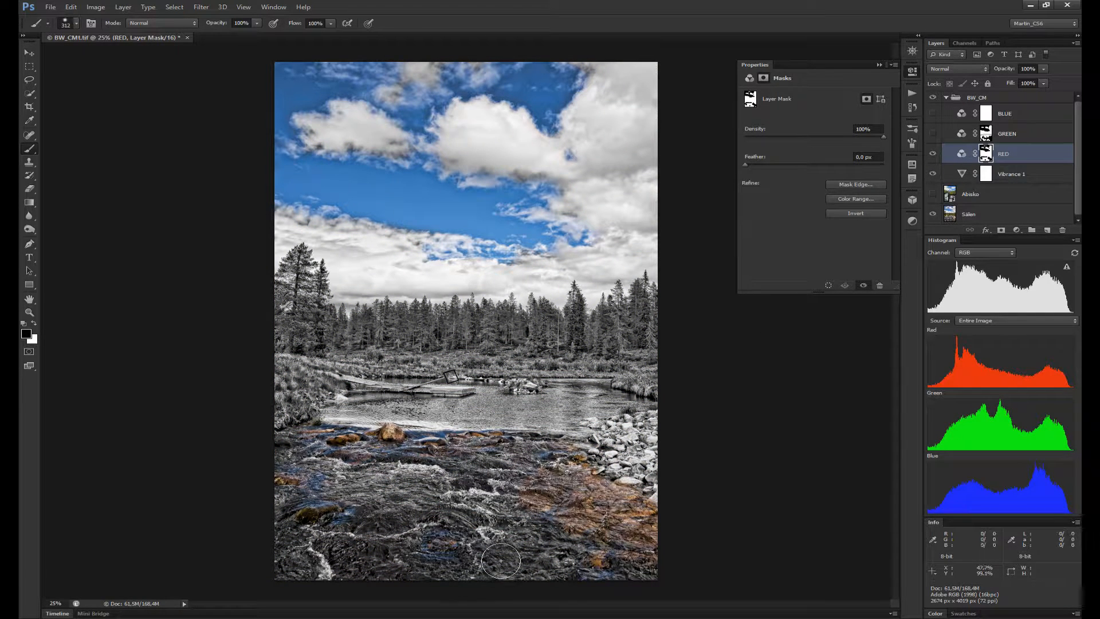
pyautogui.click(932, 154)
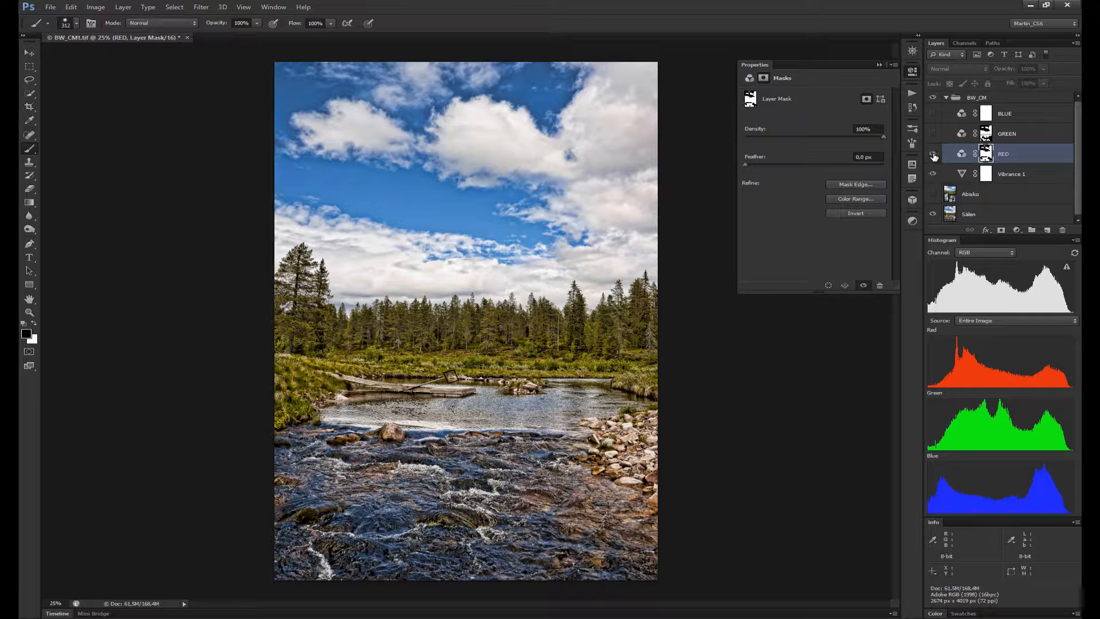
pyautogui.click(933, 155)
pyautogui.click(934, 155)
pyautogui.click(933, 155)
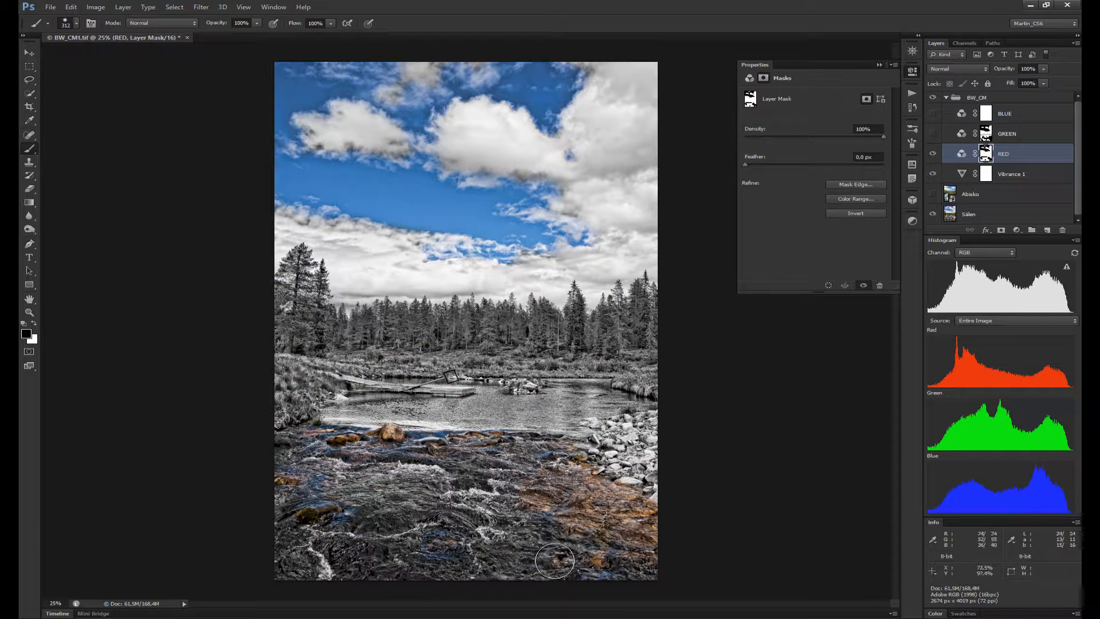
# Extend the RED mask's black painting along the lower riverbed, and paint white to restore the conversion over the blue water patches
pyautogui.moveTo(555, 560); pyautogui.dragTo(583, 551)
pyautogui.press('x')
pyautogui.moveTo(306, 499); pyautogui.dragTo(319, 484)
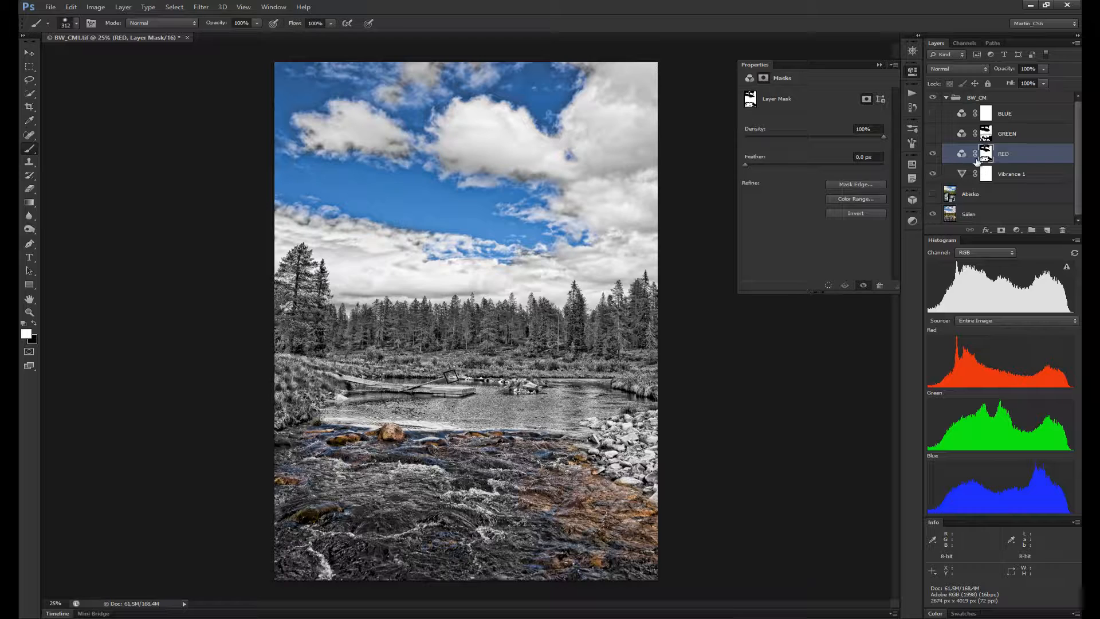
# Hide RED, preview GREEN, and with only BLUE visible paint black on its mask over the stones on the riverbank
pyautogui.click(933, 154)
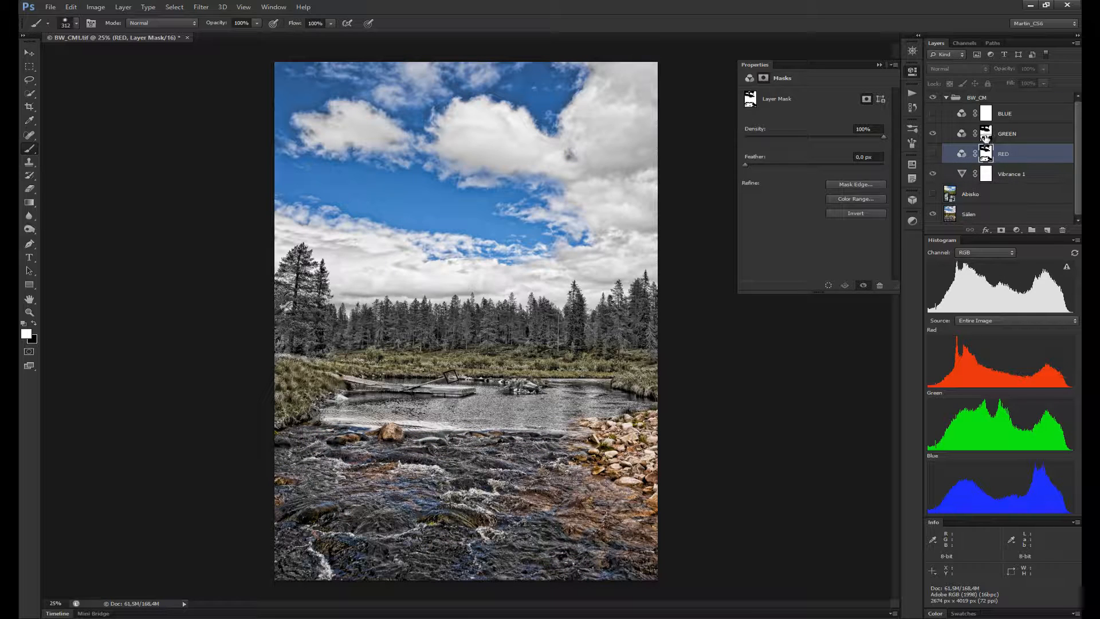
pyautogui.click(932, 134)
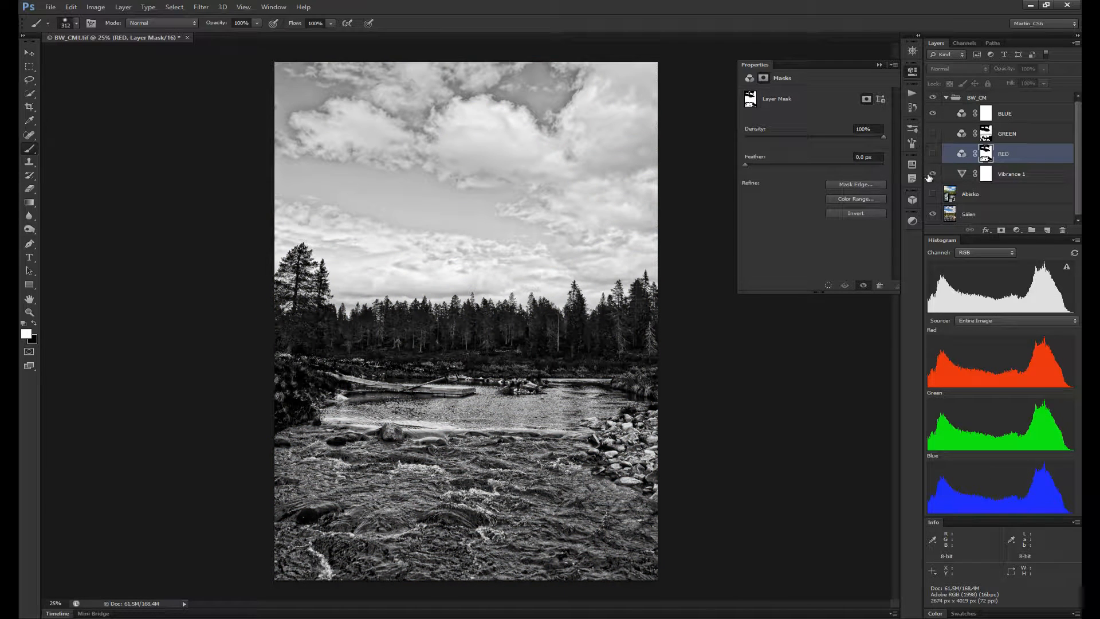
pyautogui.click(985, 114)
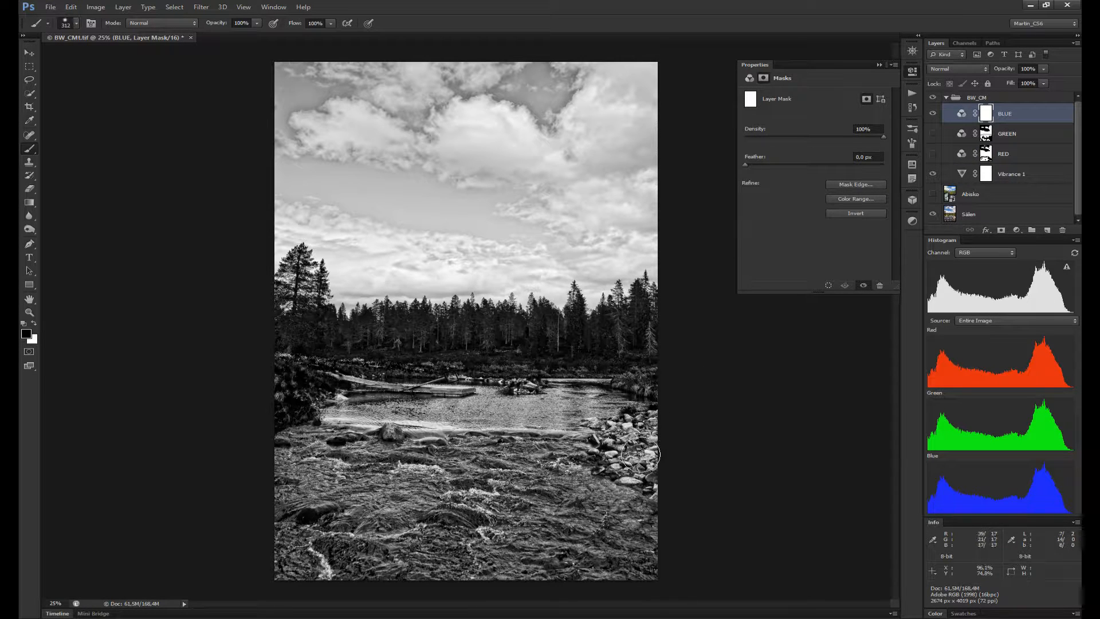
pyautogui.moveTo(655, 429)
pyautogui.mouseDown()
pyautogui.moveTo(617, 439)
pyautogui.moveTo(619, 464)
pyautogui.moveTo(653, 481)
pyautogui.moveTo(653, 458)
pyautogui.mouseUp()
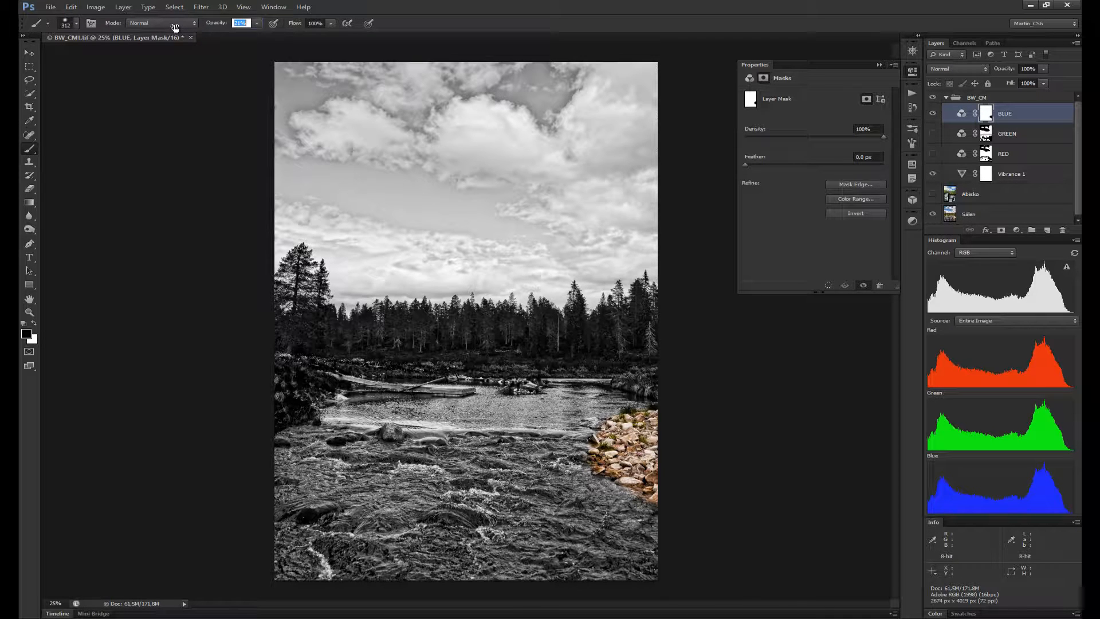
# Set the brush opacity to 31% and paint the BLUE mask over the tree line, grassy banks and parts of the river
pyautogui.write('31')
pyautogui.press('Return')
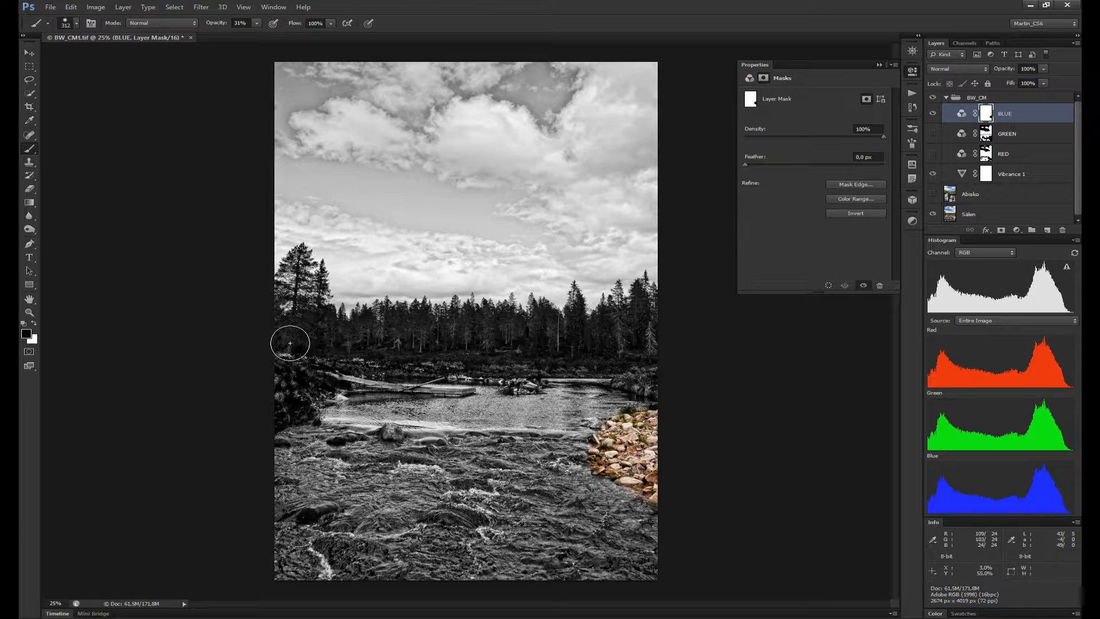
pyautogui.moveTo(287, 322)
pyautogui.mouseDown()
pyautogui.moveTo(398, 344)
pyautogui.moveTo(352, 337)
pyautogui.moveTo(386, 326)
pyautogui.moveTo(288, 315)
pyautogui.moveTo(301, 271)
pyautogui.moveTo(289, 297)
pyautogui.moveTo(376, 333)
pyautogui.moveTo(543, 339)
pyautogui.moveTo(423, 337)
pyautogui.moveTo(627, 327)
pyautogui.moveTo(667, 336)
pyautogui.moveTo(671, 373)
pyautogui.moveTo(273, 366)
pyautogui.moveTo(288, 383)
pyautogui.moveTo(286, 414)
pyautogui.moveTo(333, 378)
pyautogui.moveTo(318, 379)
pyautogui.moveTo(323, 366)
pyautogui.moveTo(362, 355)
pyautogui.moveTo(282, 346)
pyautogui.moveTo(298, 334)
pyautogui.moveTo(569, 335)
pyautogui.moveTo(557, 329)
pyautogui.moveTo(577, 309)
pyautogui.moveTo(581, 329)
pyautogui.moveTo(648, 318)
pyautogui.moveTo(657, 379)
pyautogui.moveTo(467, 361)
pyautogui.moveTo(510, 371)
pyautogui.mouseUp()
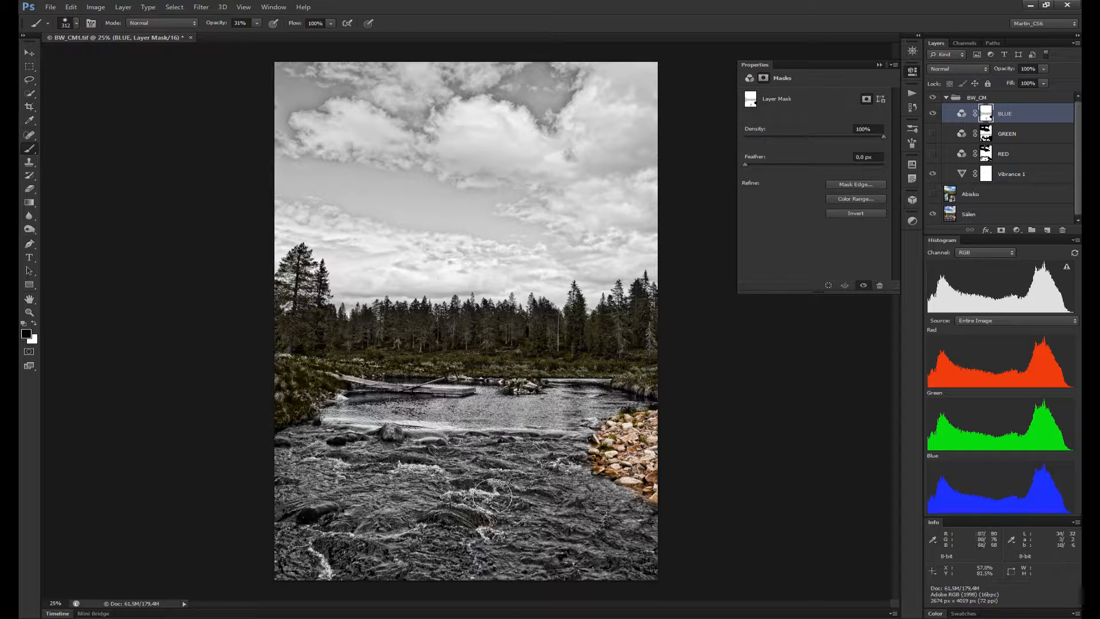
pyautogui.moveTo(493, 517); pyautogui.dragTo(488, 571)
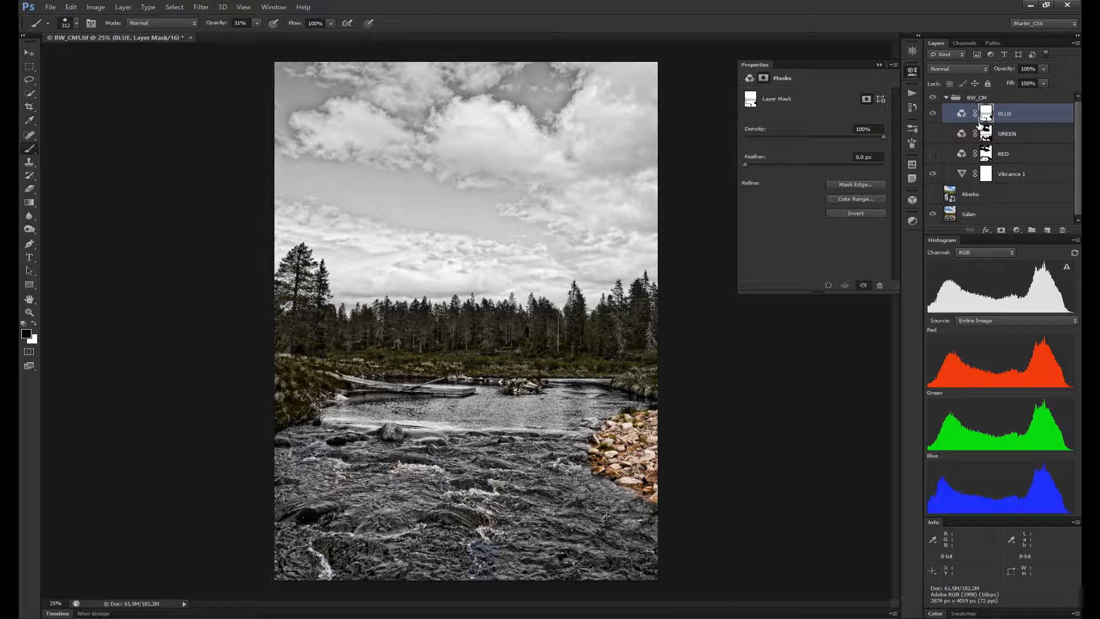
# Invert the layer masks of BLUE and RED, and show the RED, GREEN and BLUE layers together
pyautogui.hotkey('ctrl', 'i')
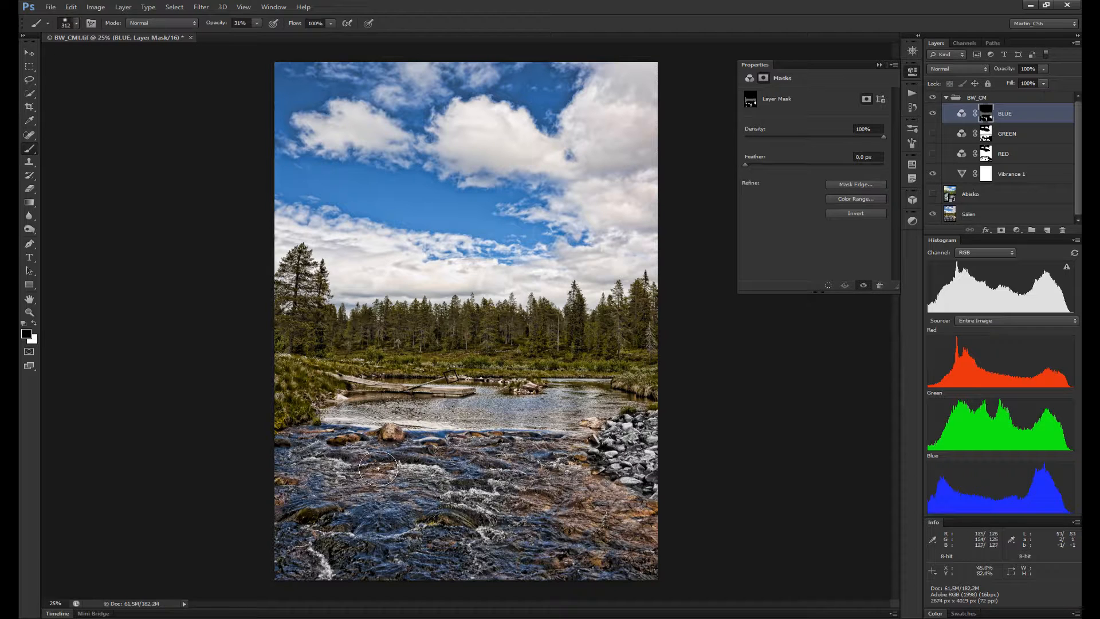
pyautogui.click(933, 154)
pyautogui.click(934, 114)
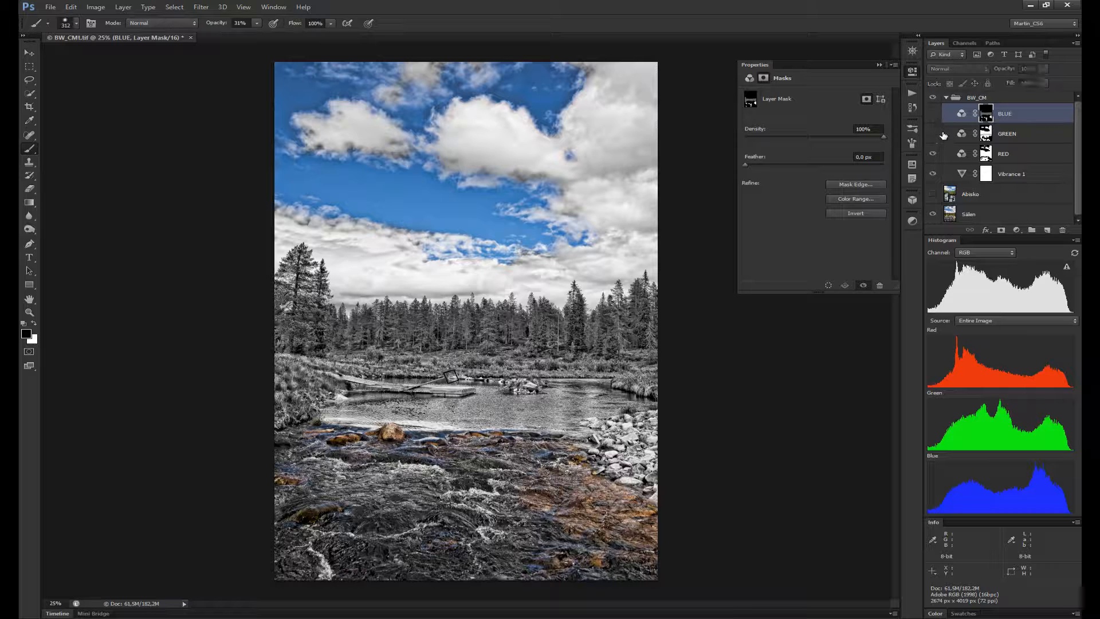
pyautogui.click(987, 162)
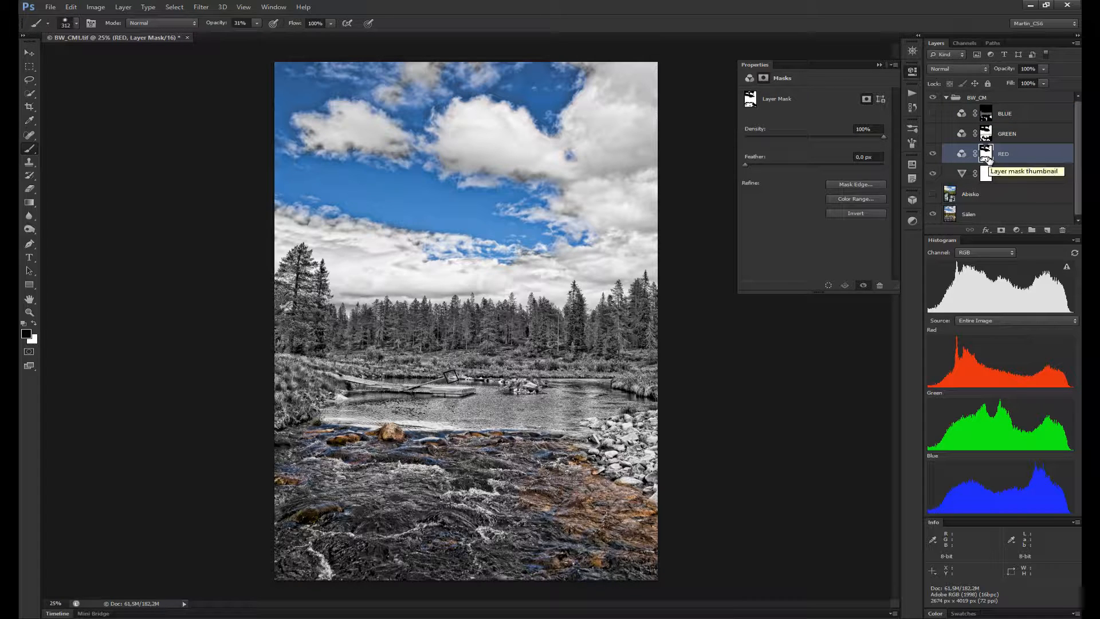
pyautogui.hotkey('ctrl', 'i')
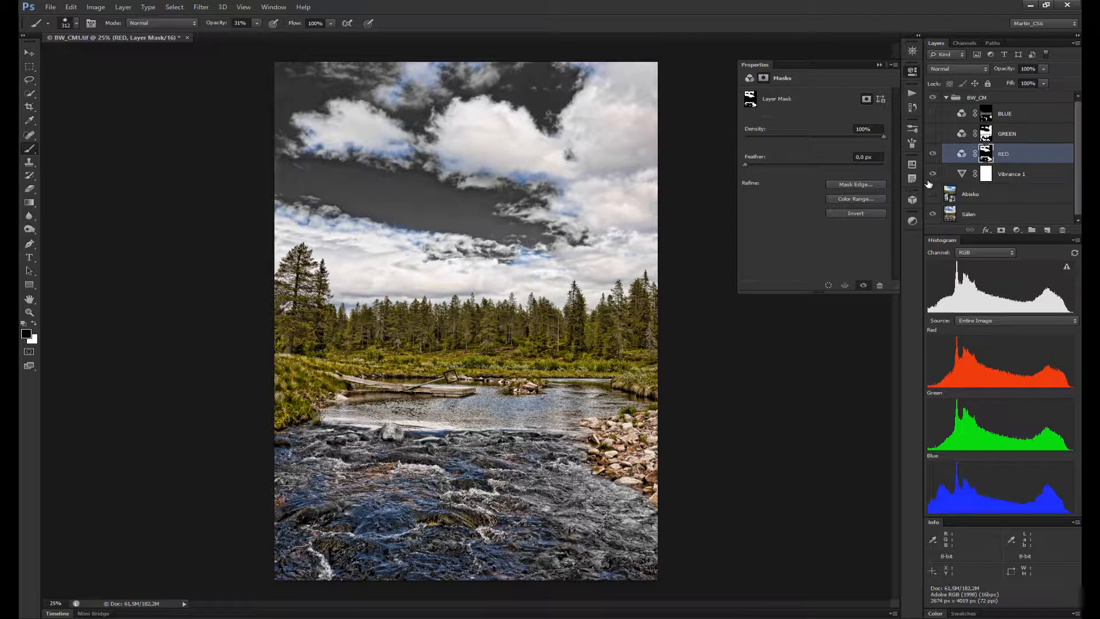
pyautogui.click(934, 134)
pyautogui.click(934, 115)
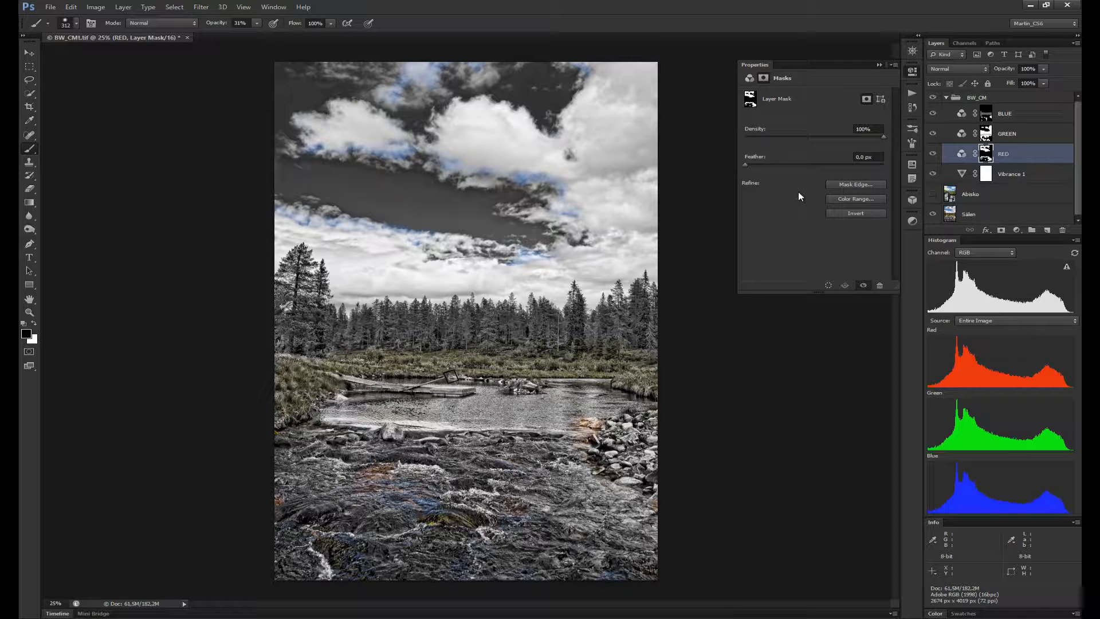
# Add a Black & White adjustment layer with the Default preset and place it above the BW_CM group
pyautogui.click(1014, 99)
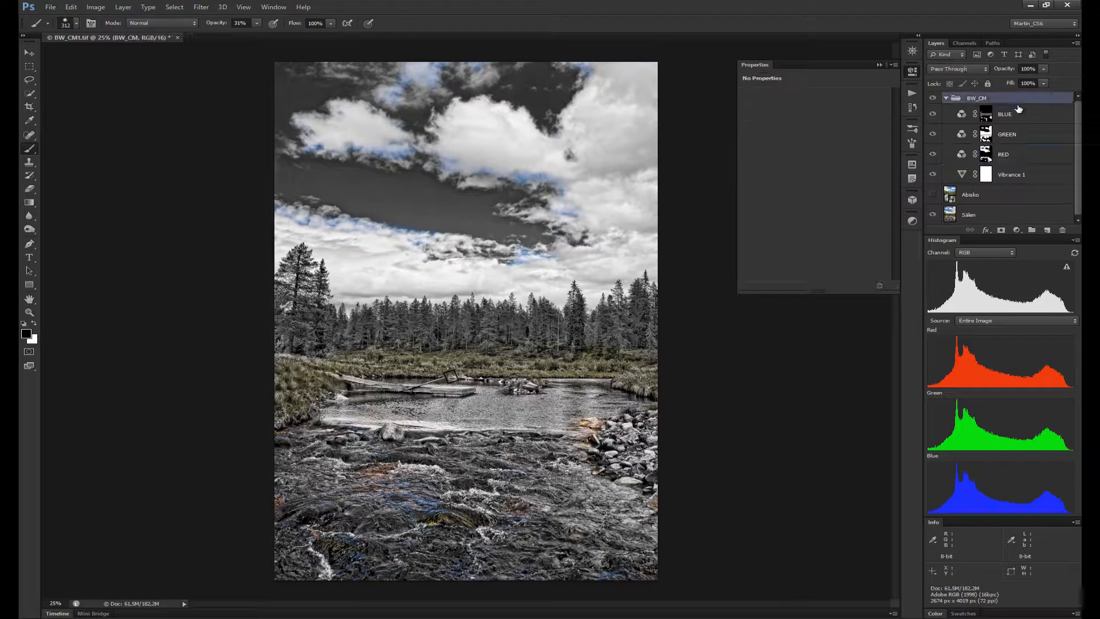
pyautogui.click(1017, 230)
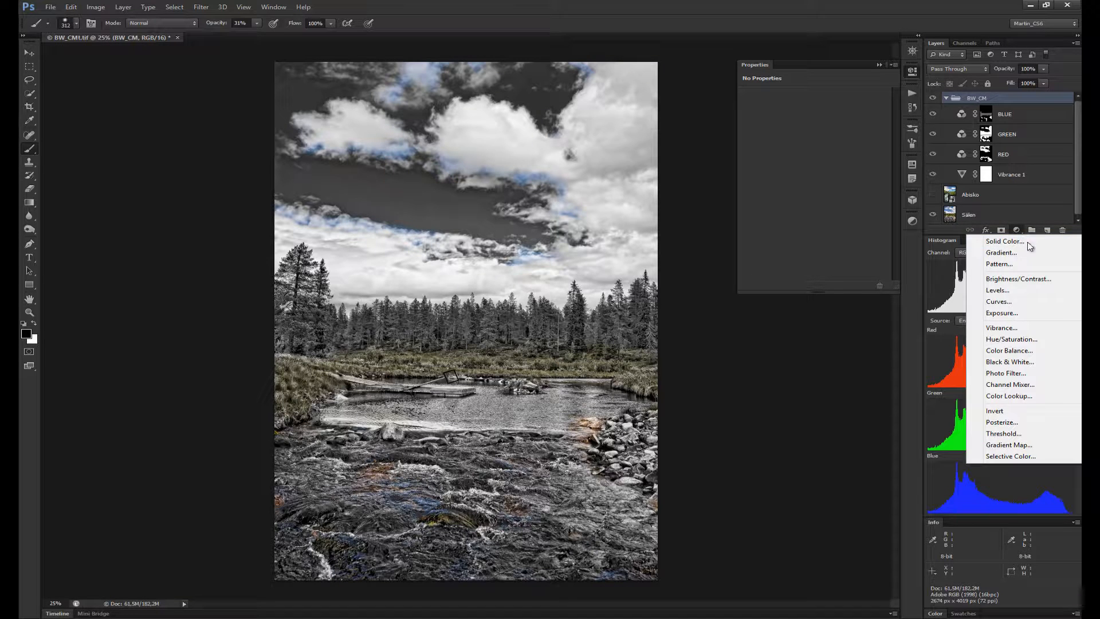
pyautogui.click(1013, 362)
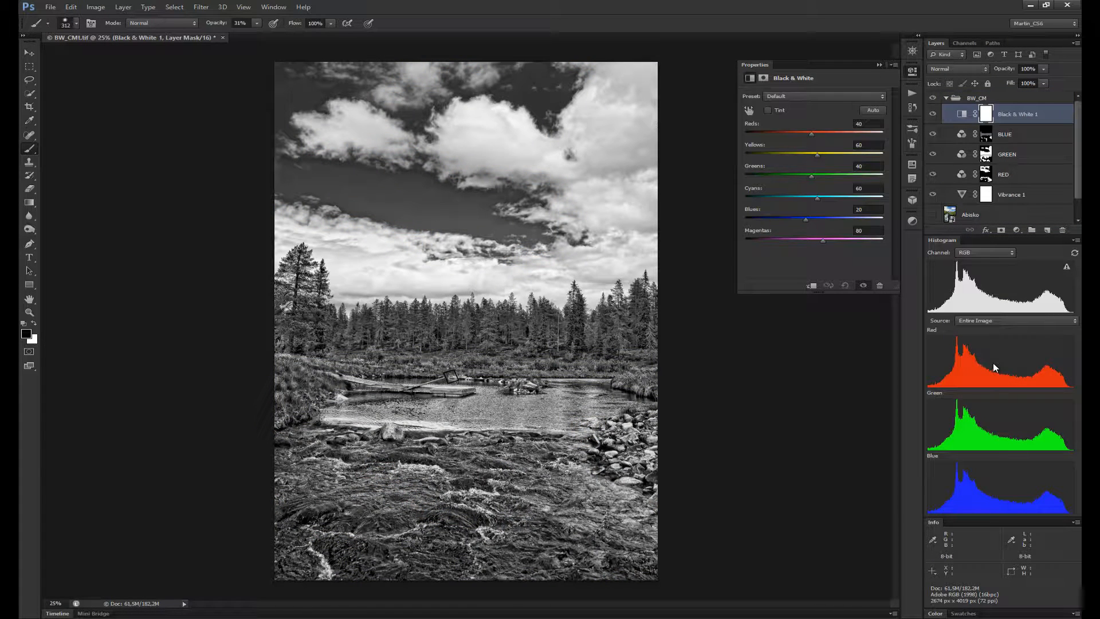
pyautogui.moveTo(1047, 114); pyautogui.dragTo(997, 109)
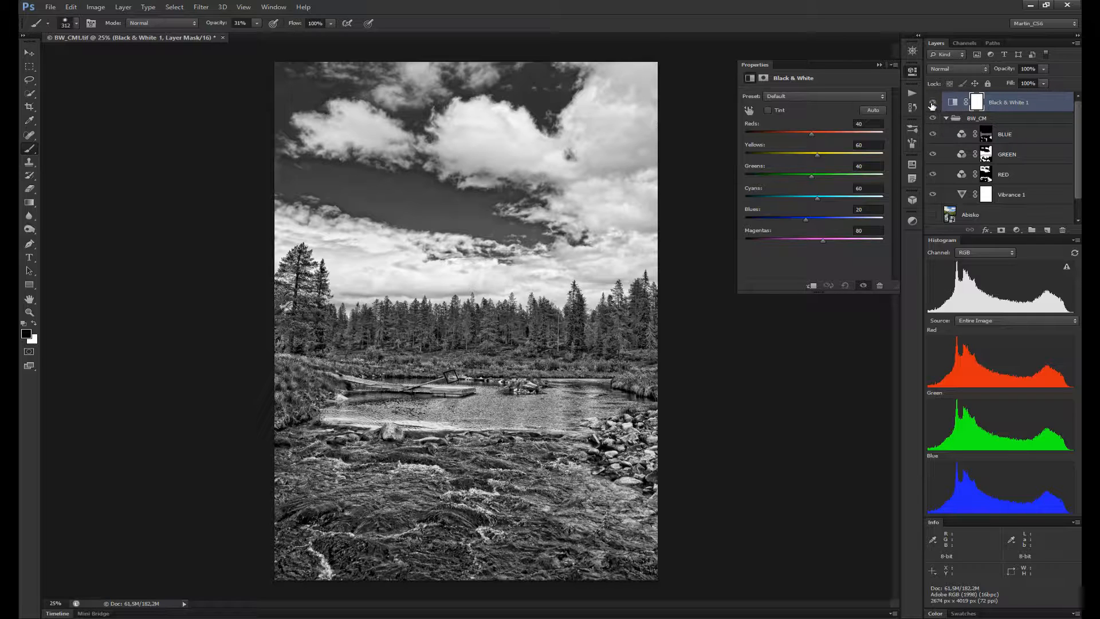
# Toggle the BLUE layer to compare its effect, and hide the Black & White layer to view the remaining colour
pyautogui.click(932, 136)
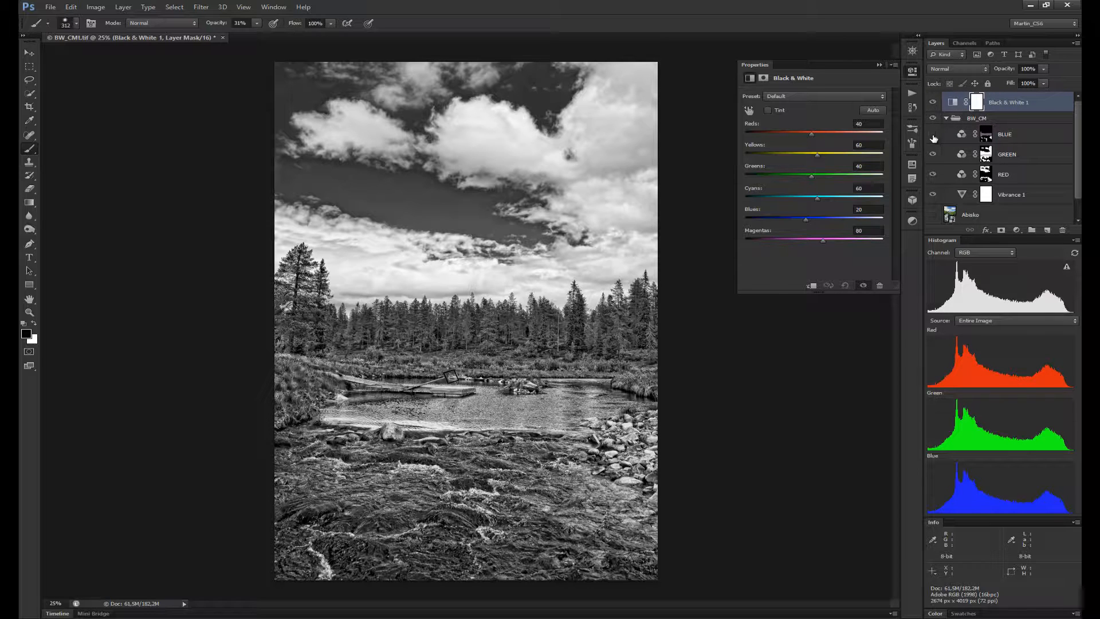
pyautogui.click(932, 136)
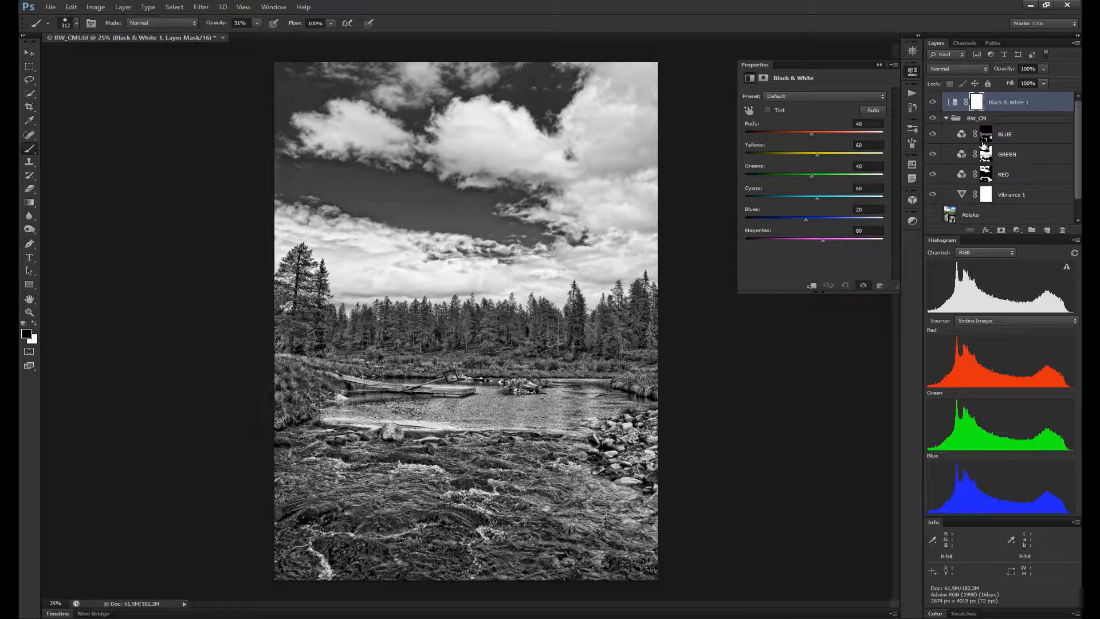
pyautogui.click(934, 104)
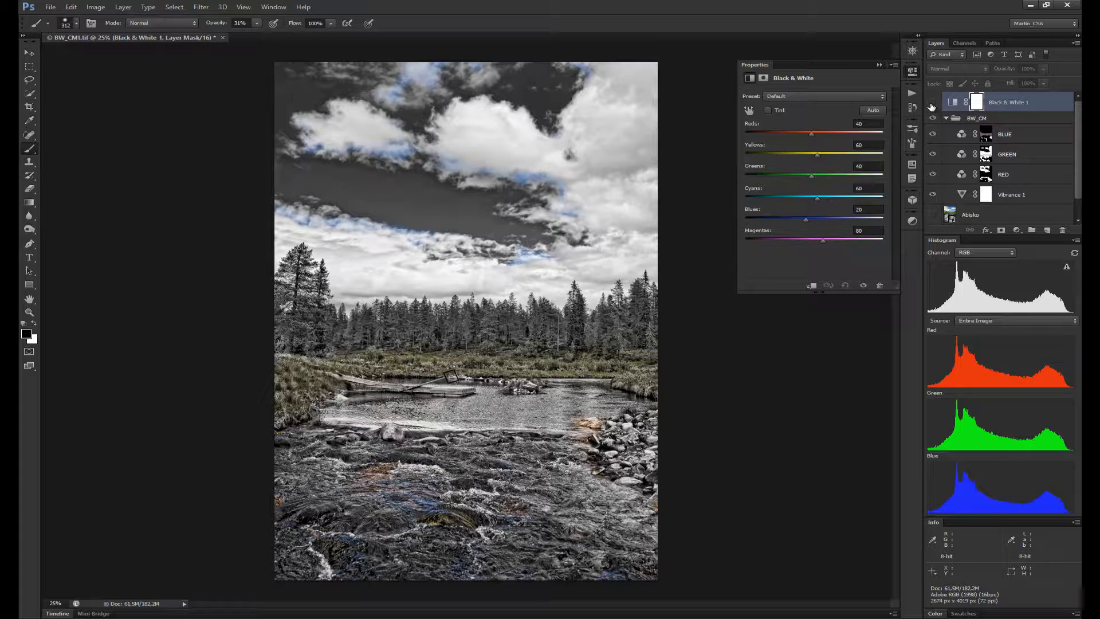
# Show the Black & White layer, and paint white on the BLUE mask over the grassy banks, setting the brush opacity to 50%
pyautogui.click(932, 103)
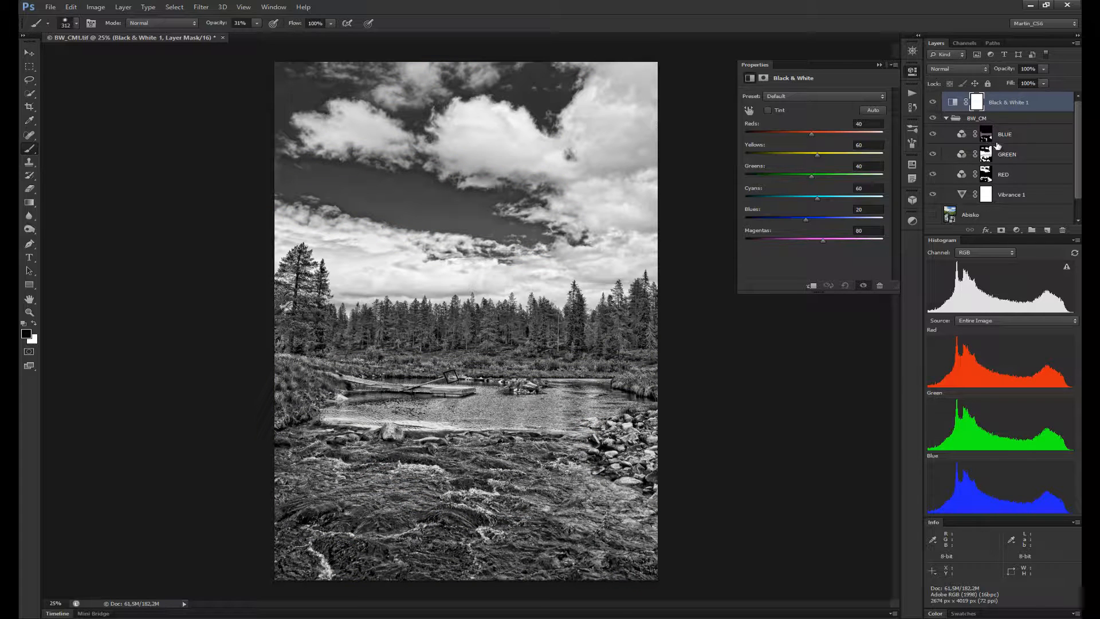
pyautogui.click(986, 138)
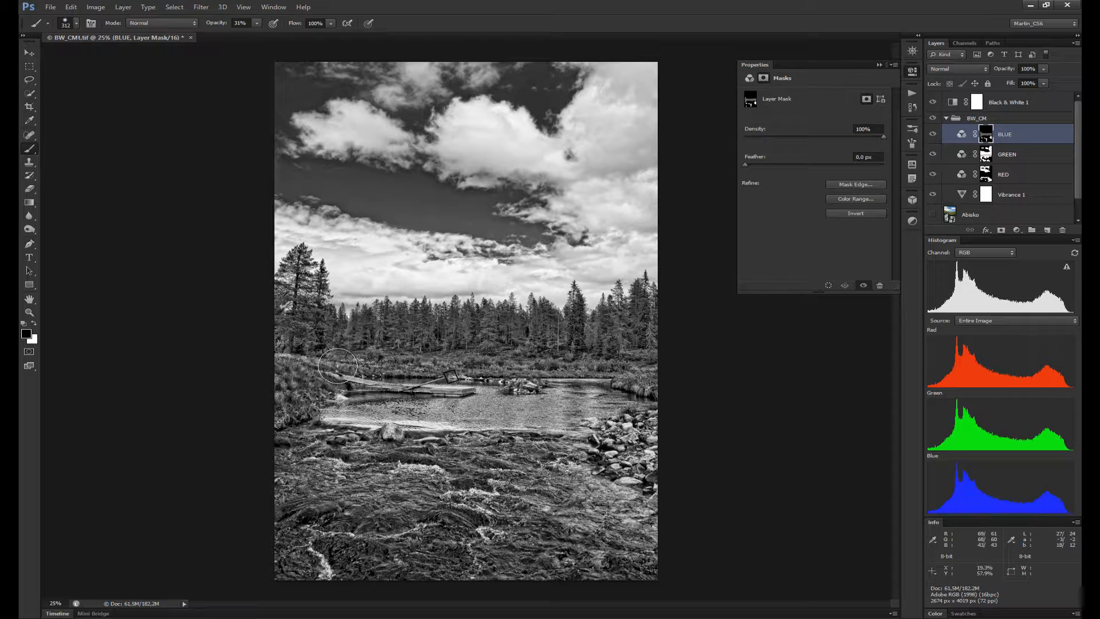
pyautogui.press('x')
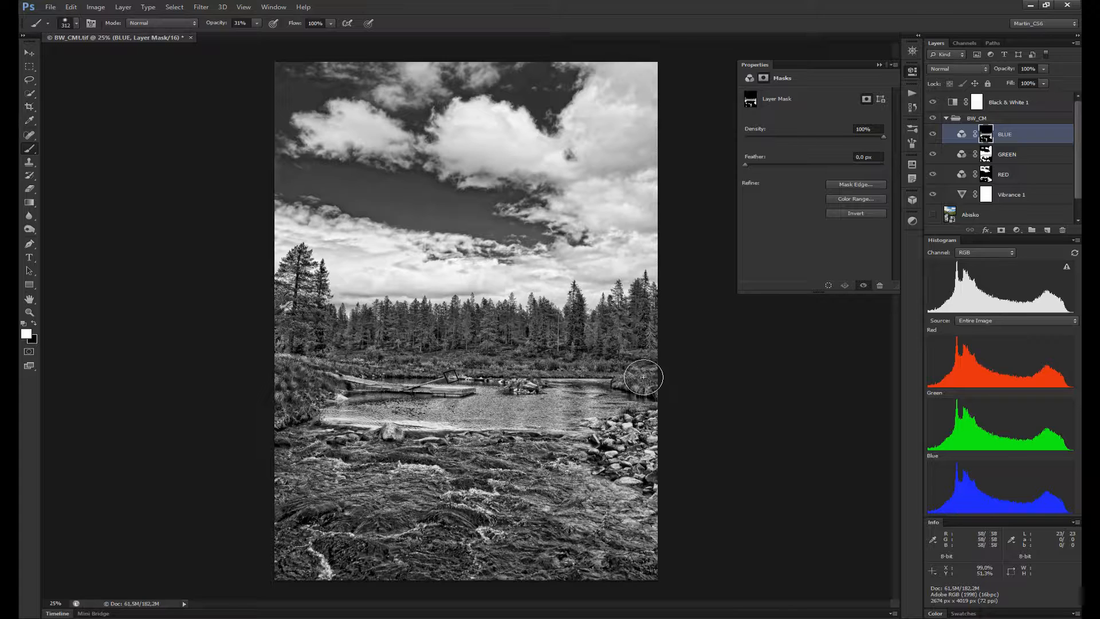
pyautogui.press('5')
# Set the brush to black at 30% opacity and paint the GREEN mask over the tree line
pyautogui.click(983, 158)
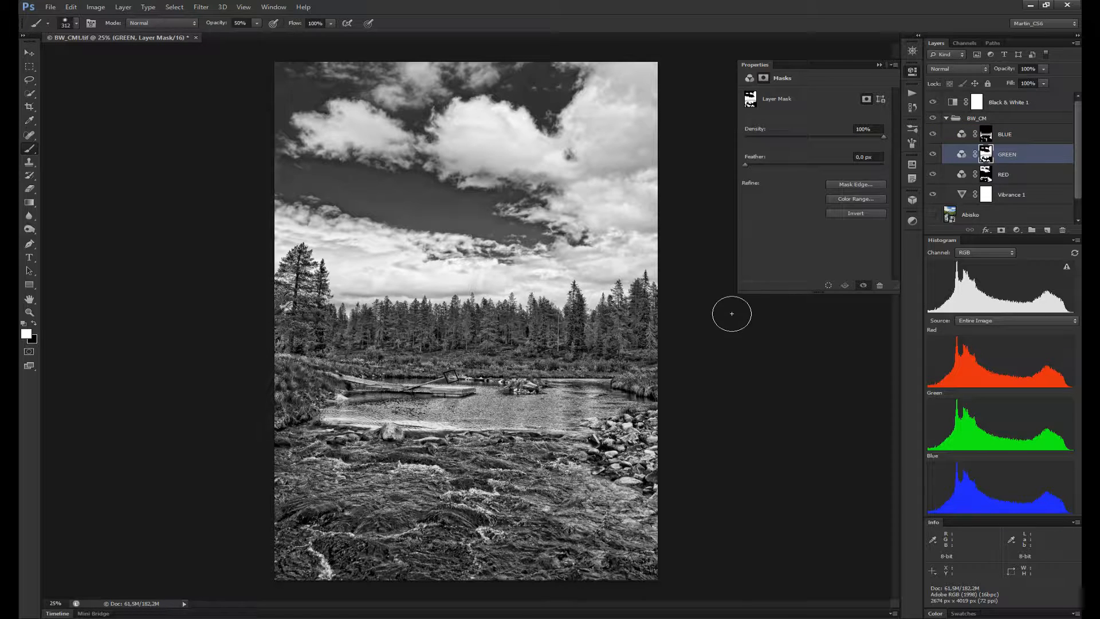
pyautogui.press('x')
pyautogui.press('3')
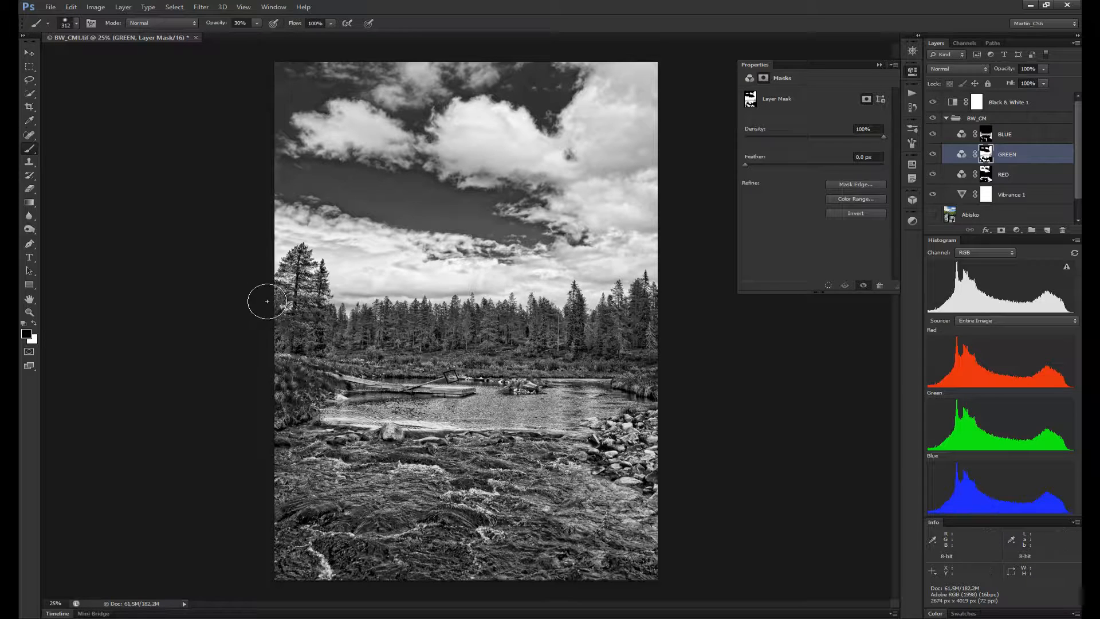
# Toggle the GREEN and BLUE layers' visibility to compare their effect on the trees and grassy banks
pyautogui.click(933, 155)
pyautogui.click(933, 155)
pyautogui.click(933, 155)
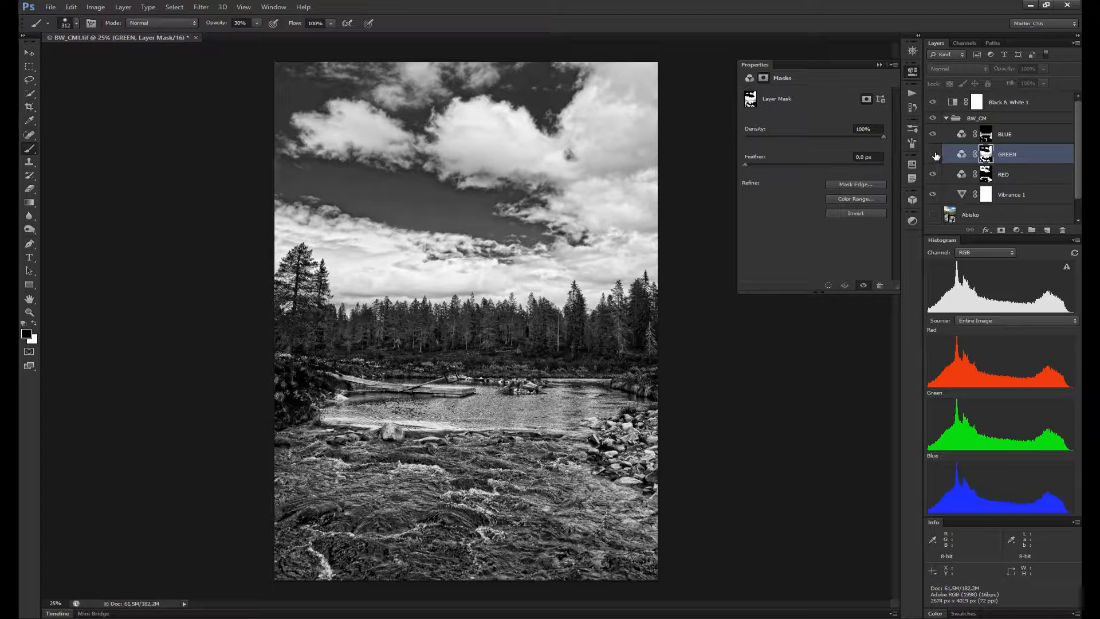
pyautogui.click(932, 155)
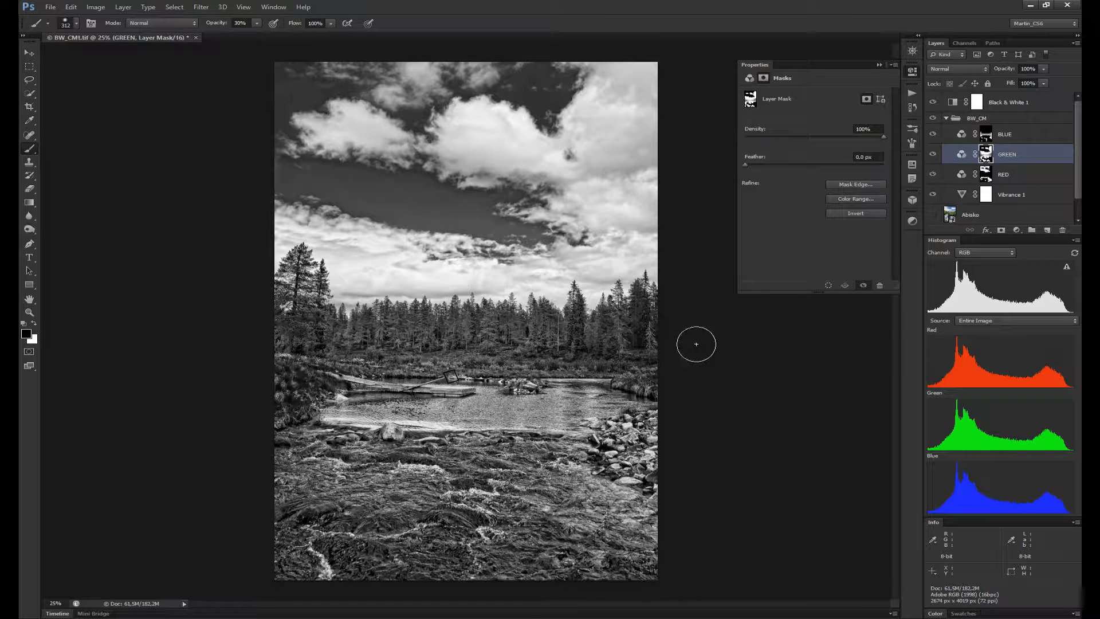
pyautogui.click(932, 134)
pyautogui.click(933, 134)
pyautogui.click(932, 134)
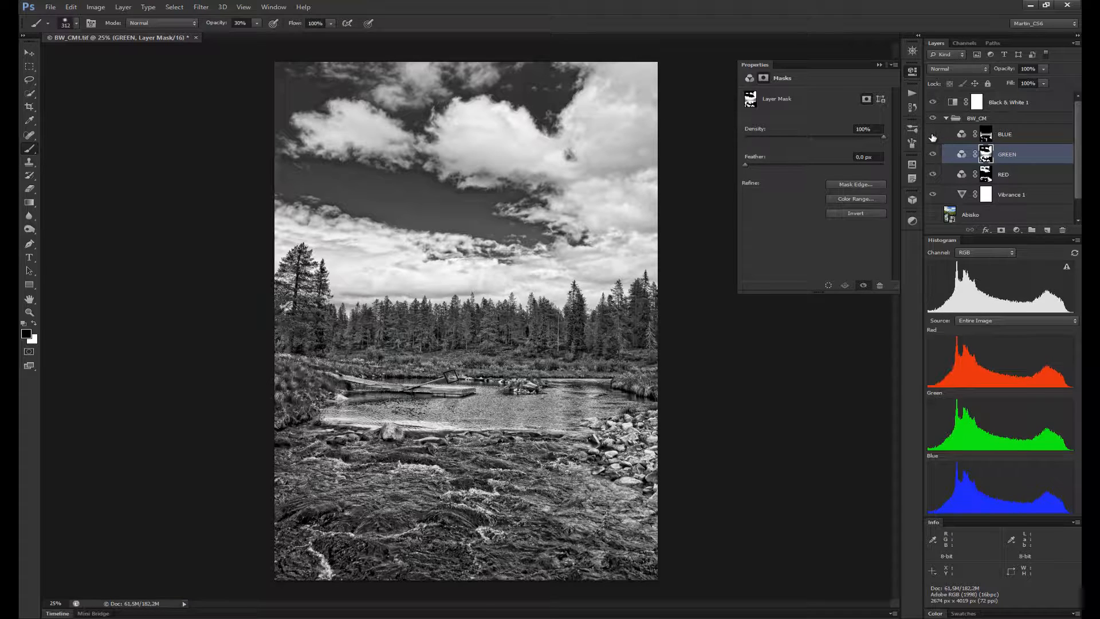
pyautogui.click(933, 135)
pyautogui.click(933, 135)
pyautogui.click(934, 135)
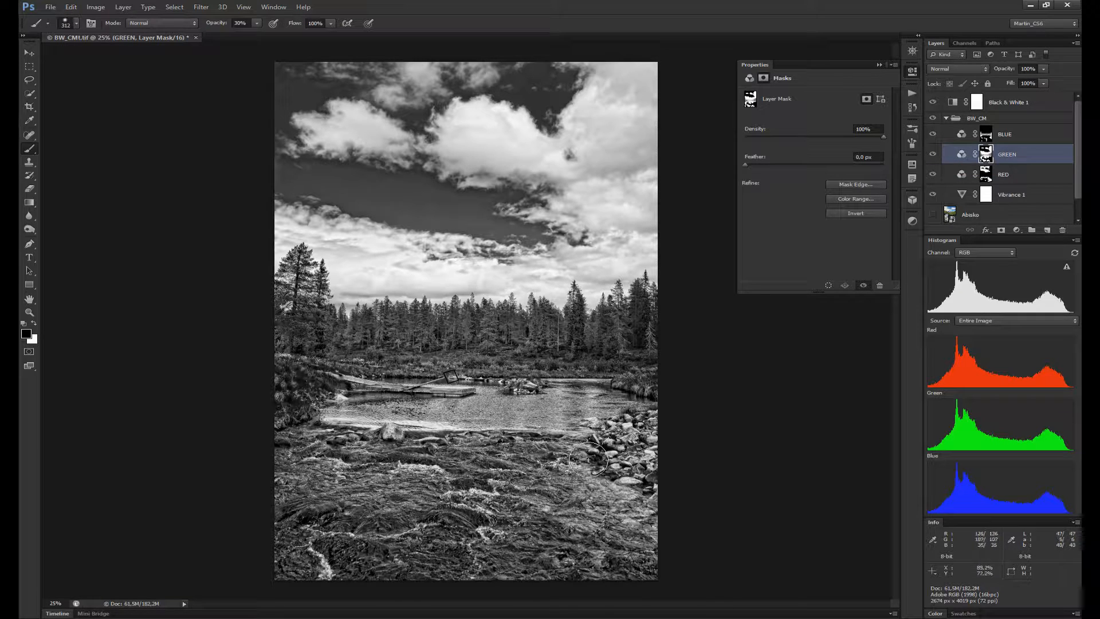
# Select the BLUE layer mask, and toggle the RED, GREEN and BLUE layers one by one to compare each contribution
pyautogui.click(985, 138)
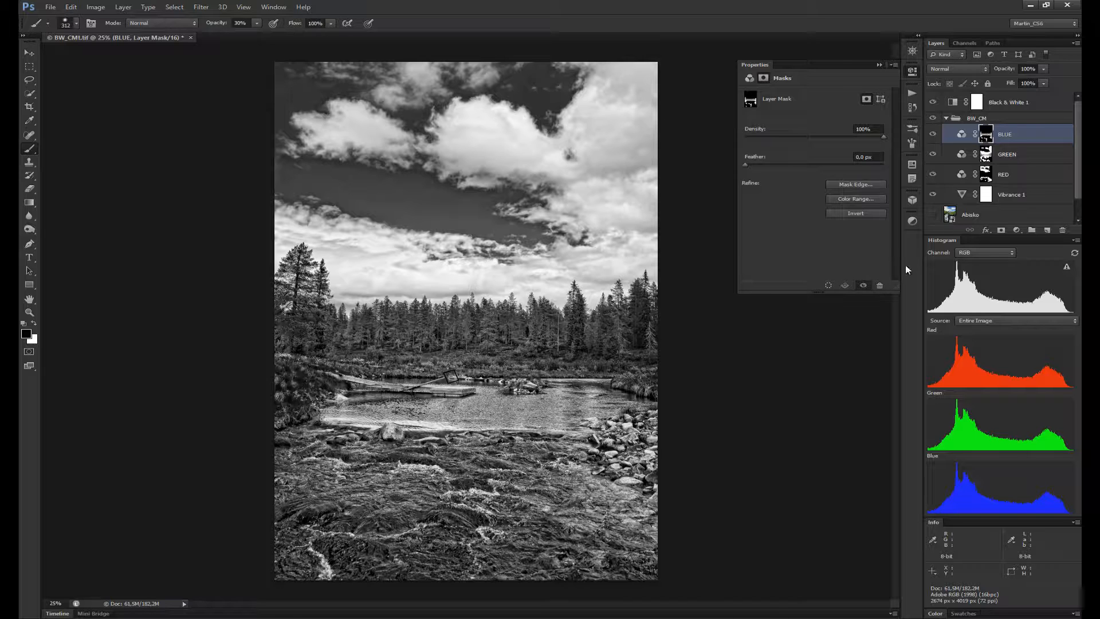
pyautogui.click(933, 174)
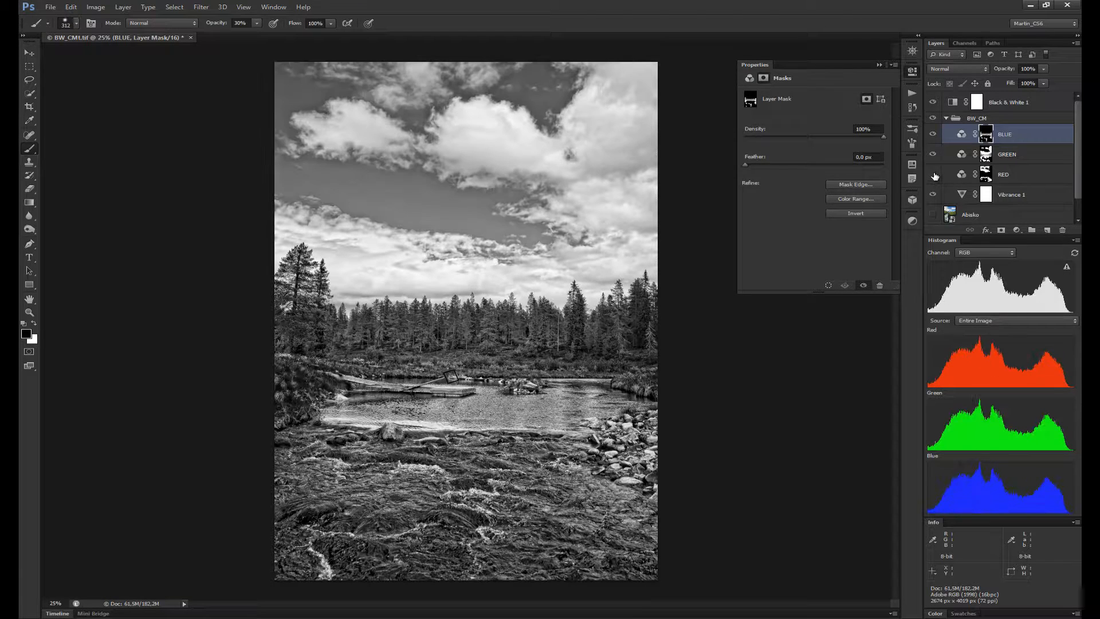
pyautogui.click(932, 174)
pyautogui.click(933, 175)
pyautogui.click(933, 175)
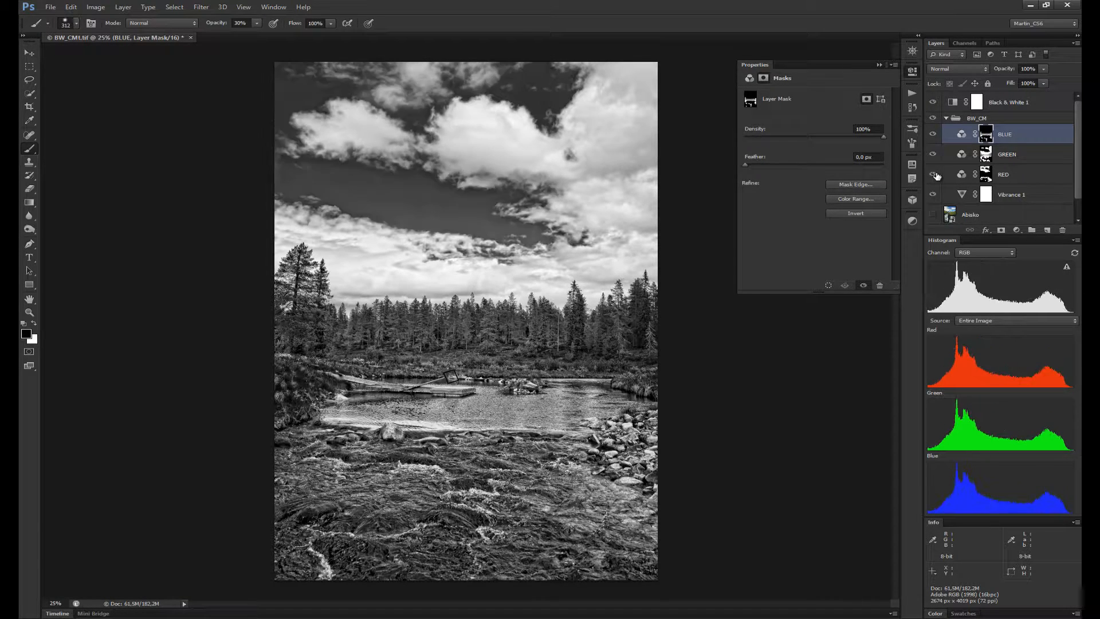
pyautogui.click(933, 175)
pyautogui.click(933, 174)
pyautogui.click(932, 154)
pyautogui.click(934, 154)
pyautogui.click(934, 134)
pyautogui.click(933, 134)
# Toggle the Vibrance 1 layer to compare its effect, and open its settings to try the Saturation adjustment
pyautogui.press('x')
pyautogui.click(933, 195)
pyautogui.click(933, 197)
pyautogui.click(932, 198)
pyautogui.click(934, 196)
pyautogui.click(935, 194)
pyautogui.click(932, 198)
pyautogui.click(960, 197)
pyautogui.moveTo(813, 126)
pyautogui.mouseDown()
pyautogui.moveTo(834, 131)
pyautogui.moveTo(812, 128)
pyautogui.moveTo(871, 107)
pyautogui.moveTo(834, 106)
pyautogui.moveTo(866, 110)
pyautogui.moveTo(813, 127)
pyautogui.mouseUp()
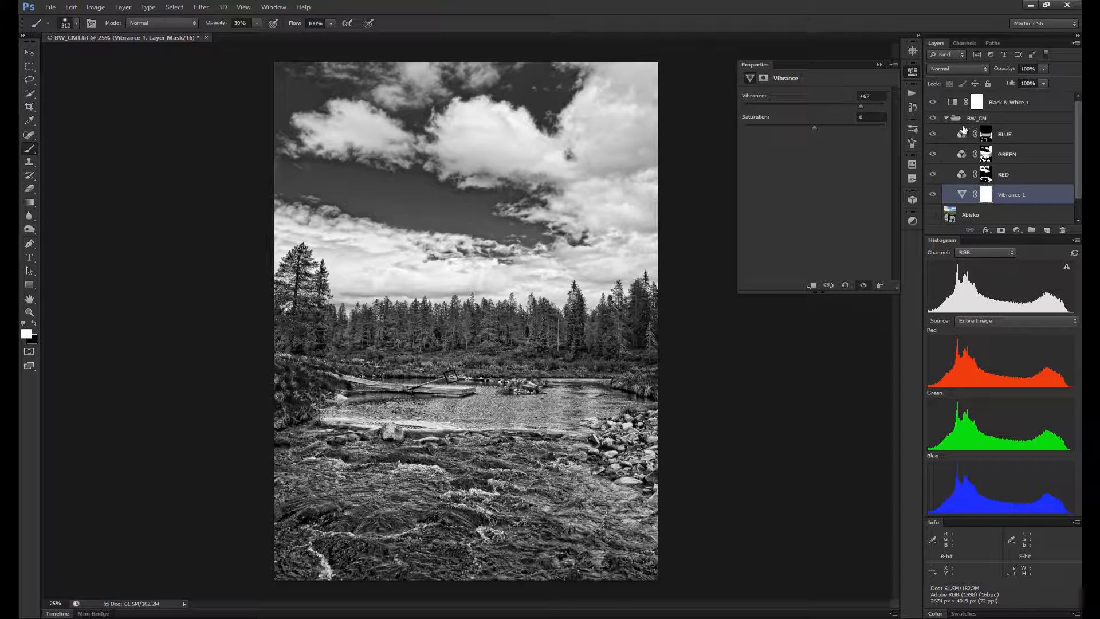
# Select the Black & White 1 layer and hide it to inspect the remaining colour
pyautogui.click(1044, 102)
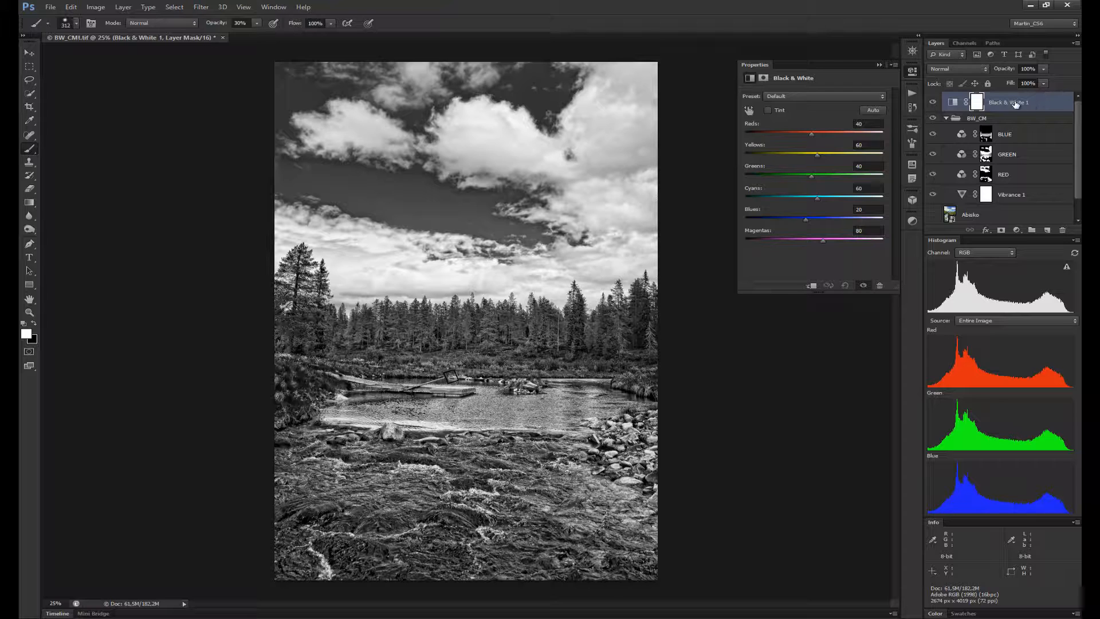
pyautogui.click(933, 103)
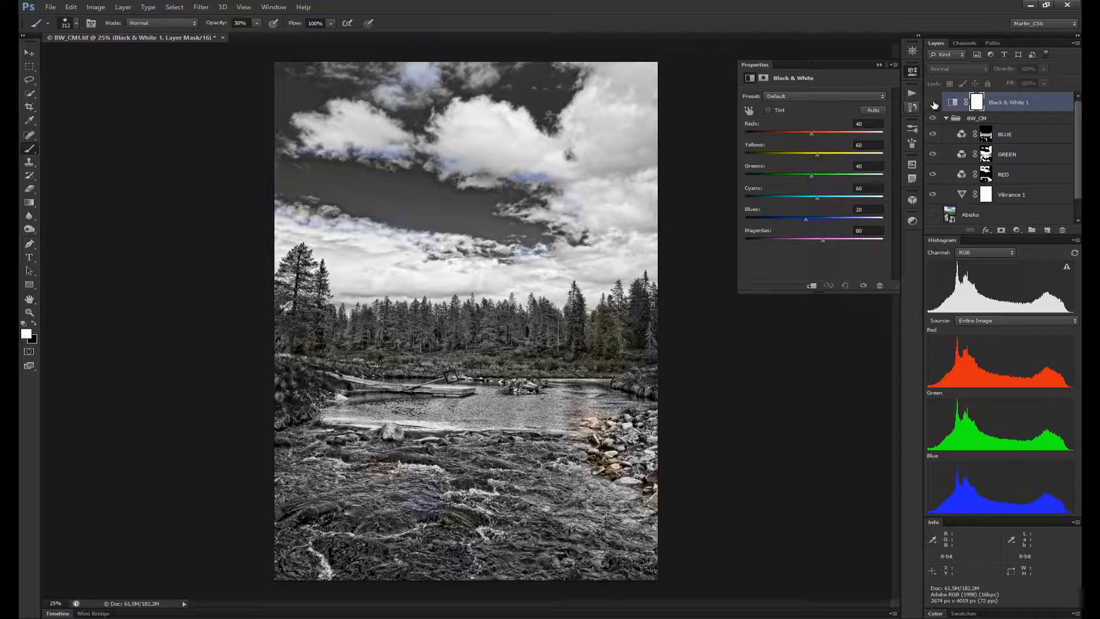